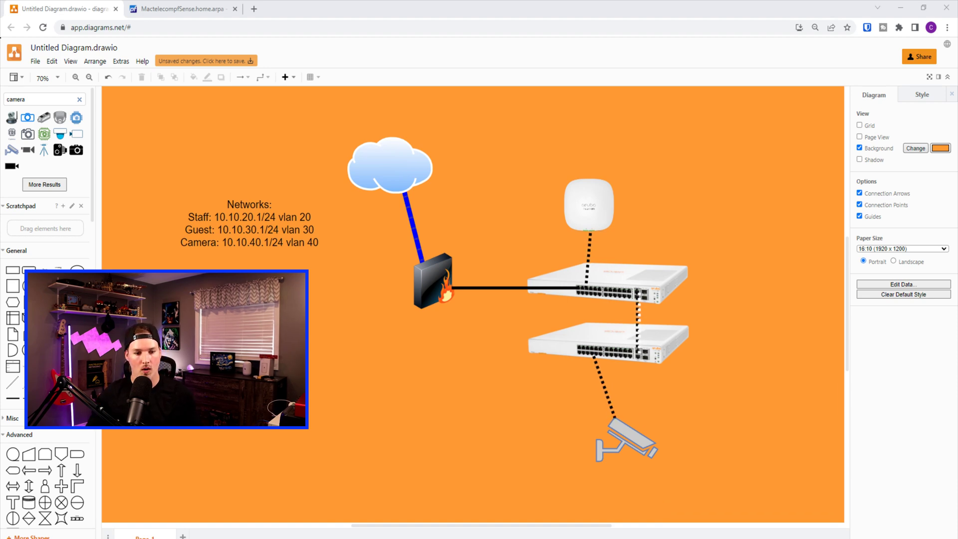
# Switch from the draw.io network diagram to the pfSense firewall dashboard
pyautogui.click(201, 6)
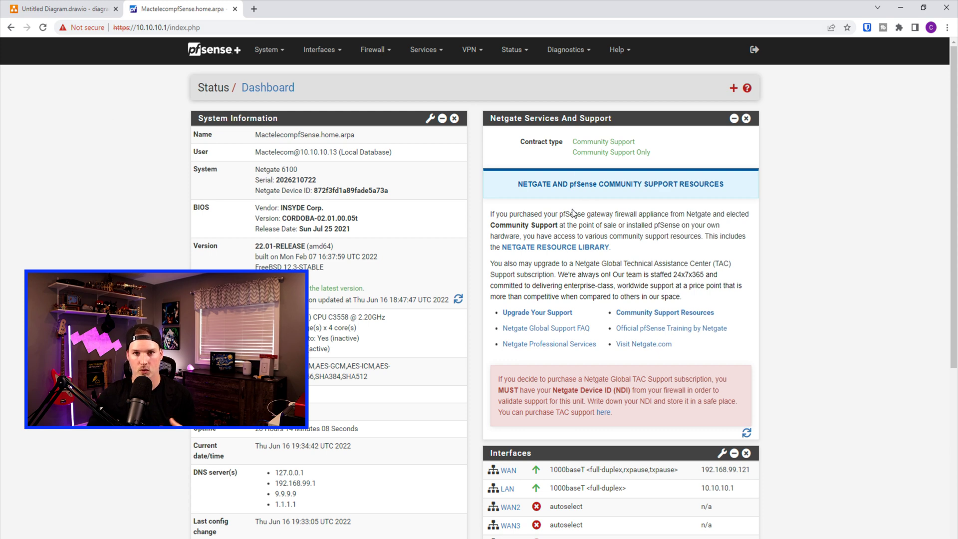
# Create VLAN tag 20 with description 'Staff' on igc0 under Interfaces > Assignments > VLANs
pyautogui.click(340, 54)
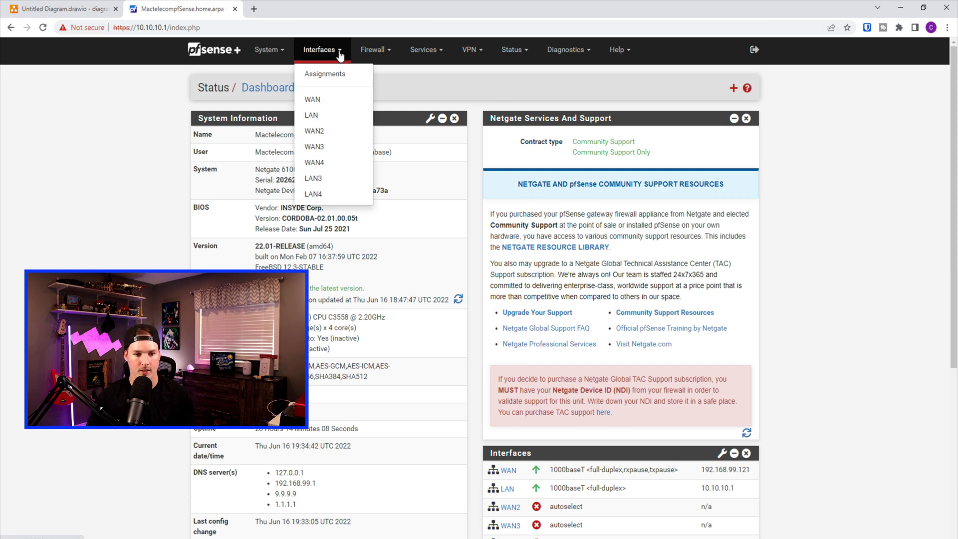
pyautogui.click(347, 76)
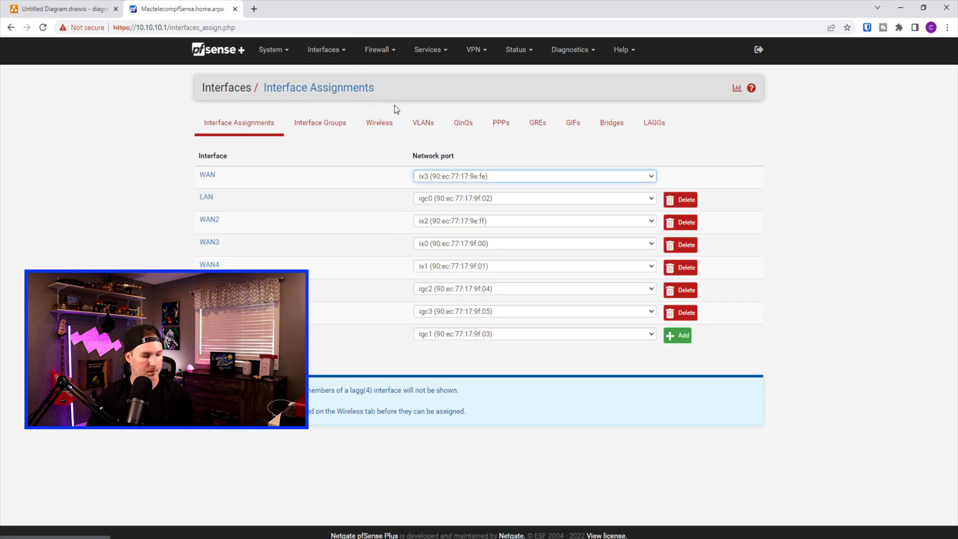
pyautogui.click(425, 127)
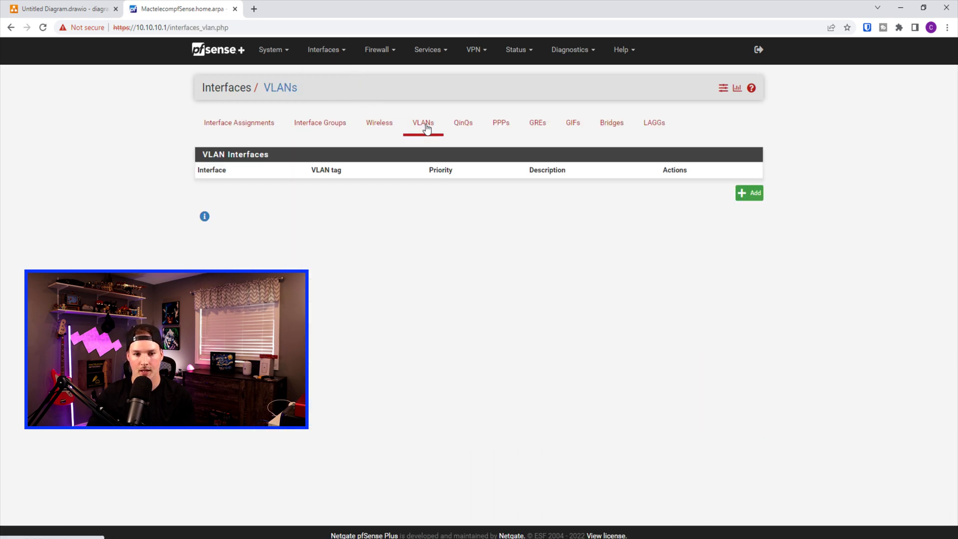
pyautogui.click(745, 194)
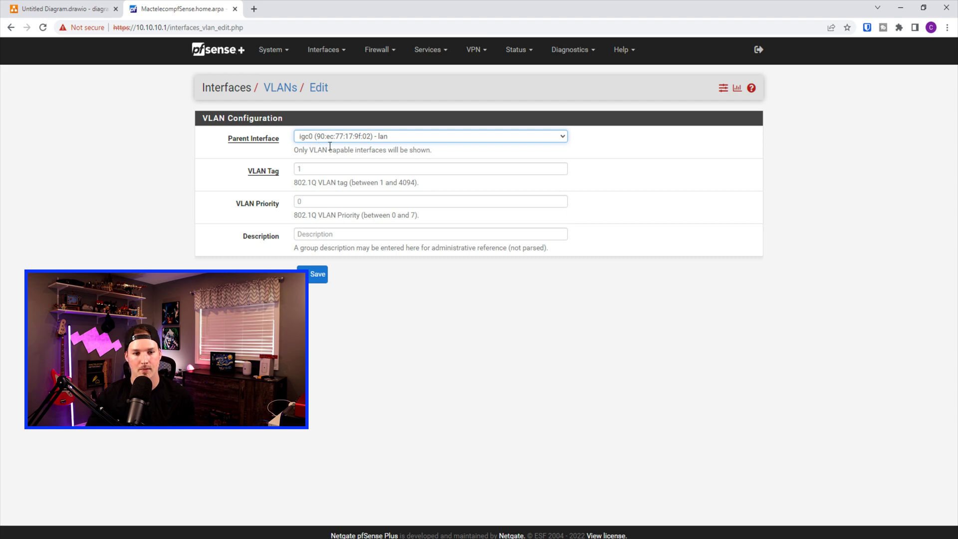
pyautogui.click(307, 168)
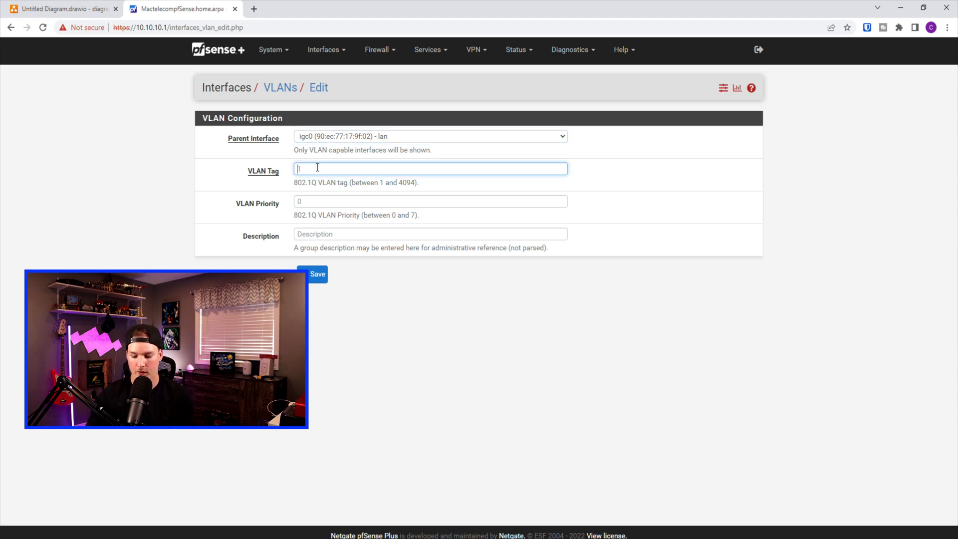
pyautogui.write('20')
pyautogui.click(332, 233)
pyautogui.write('Staff')
pyautogui.press('Return')
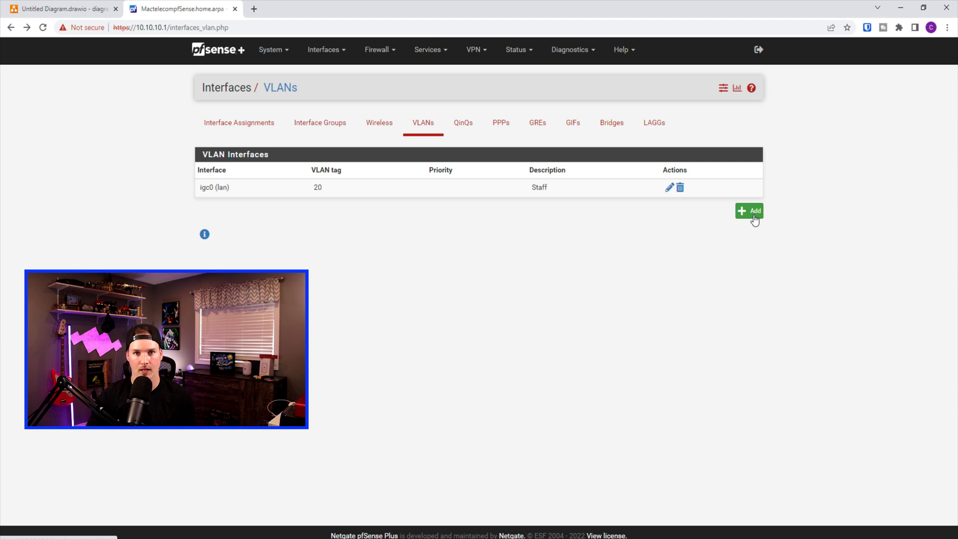
# Add VLAN tag 30 described as 'Guest' on igc0
pyautogui.click(754, 220)
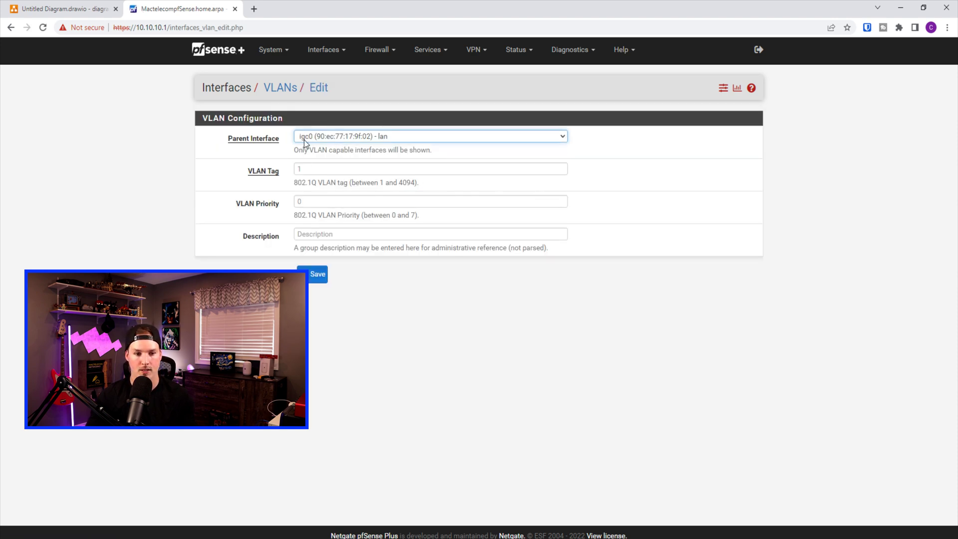
pyautogui.click(329, 168)
pyautogui.write('30')
pyautogui.click(333, 232)
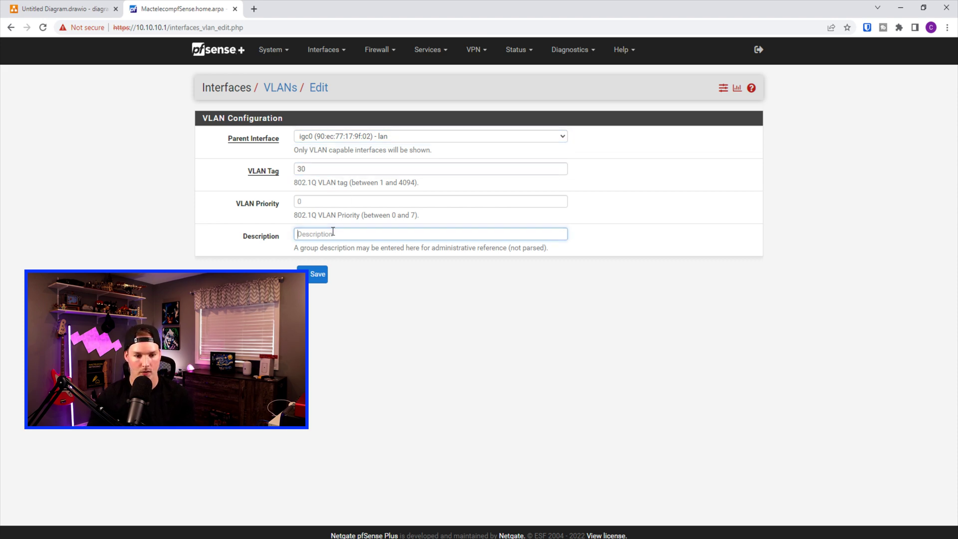
pyautogui.write('Guest')
pyautogui.press('Return')
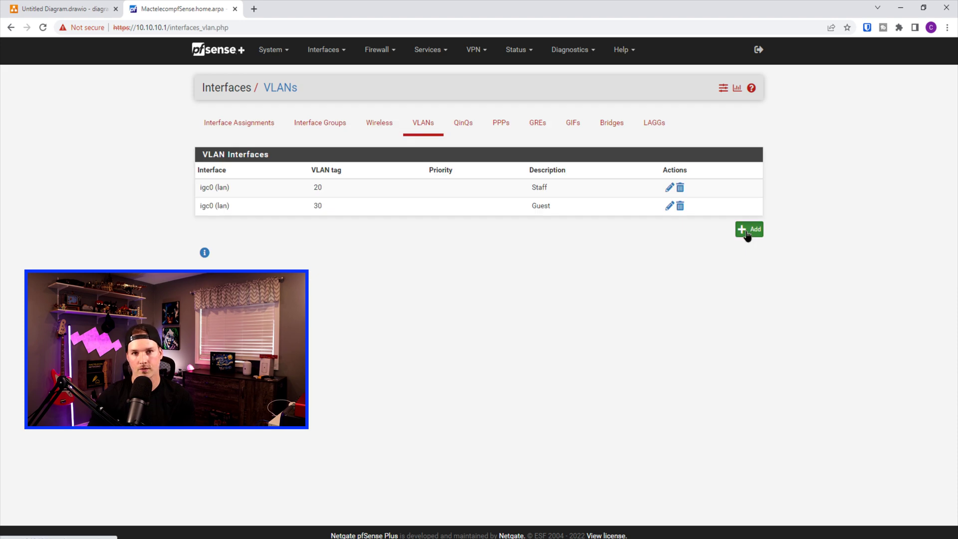
# Add VLAN tag 40 described as 'Cameras' on igc0
pyautogui.click(321, 172)
pyautogui.write('40')
pyautogui.click(333, 234)
pyautogui.write('C')
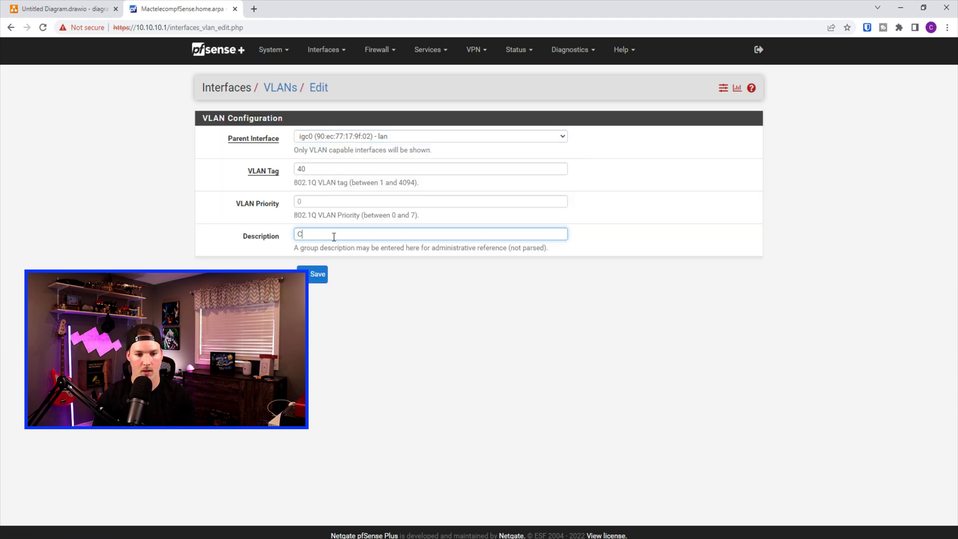
pyautogui.write('ameras')
pyautogui.click(318, 274)
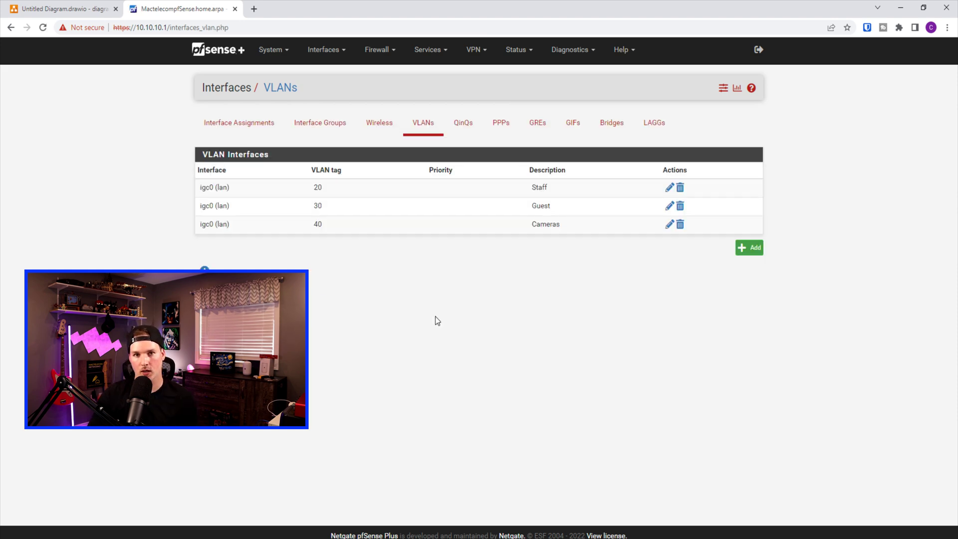
pyautogui.click(255, 127)
# Assign VLAN 20 (Staff) on igc0 as new interface OPT4 and open its configuration
pyautogui.moveTo(199, 334); pyautogui.dragTo(278, 330)
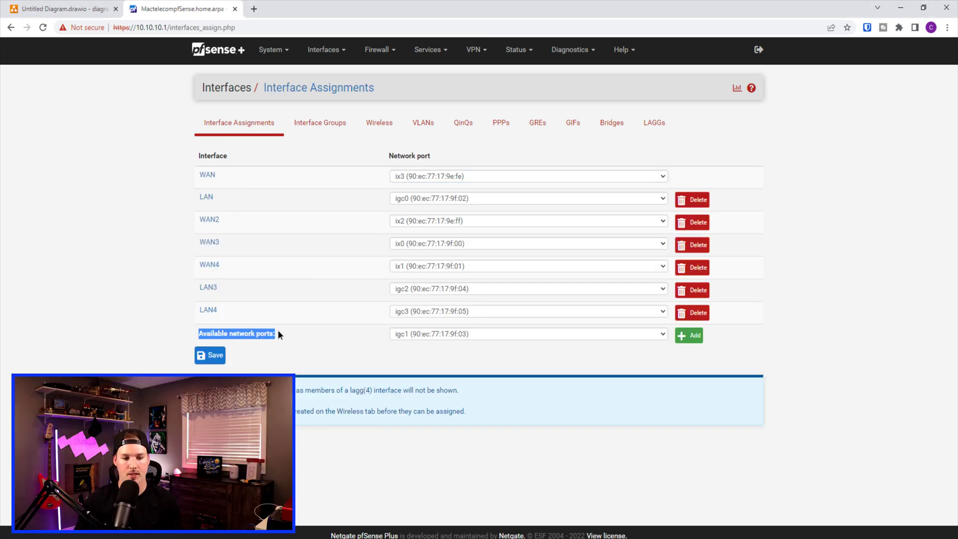
pyautogui.click(658, 335)
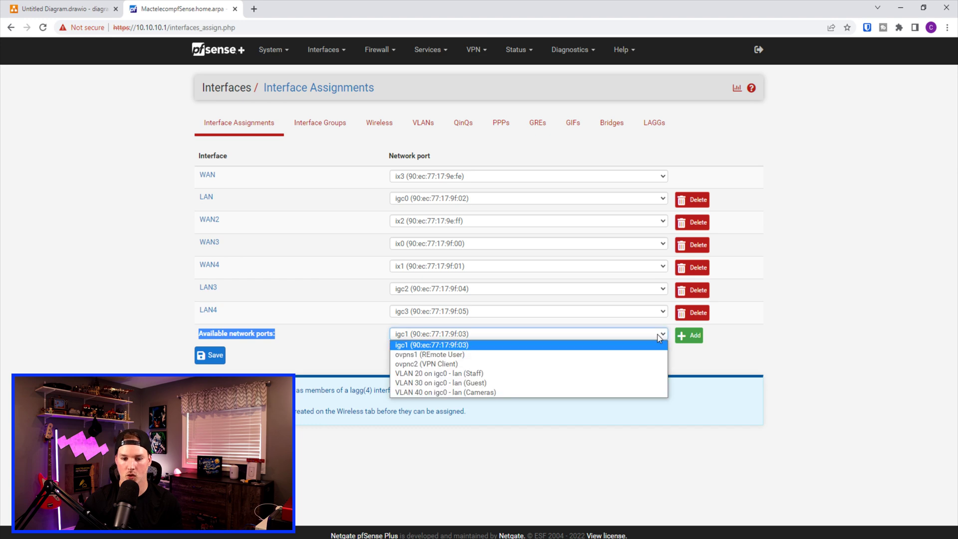
pyautogui.click(464, 374)
pyautogui.click(684, 337)
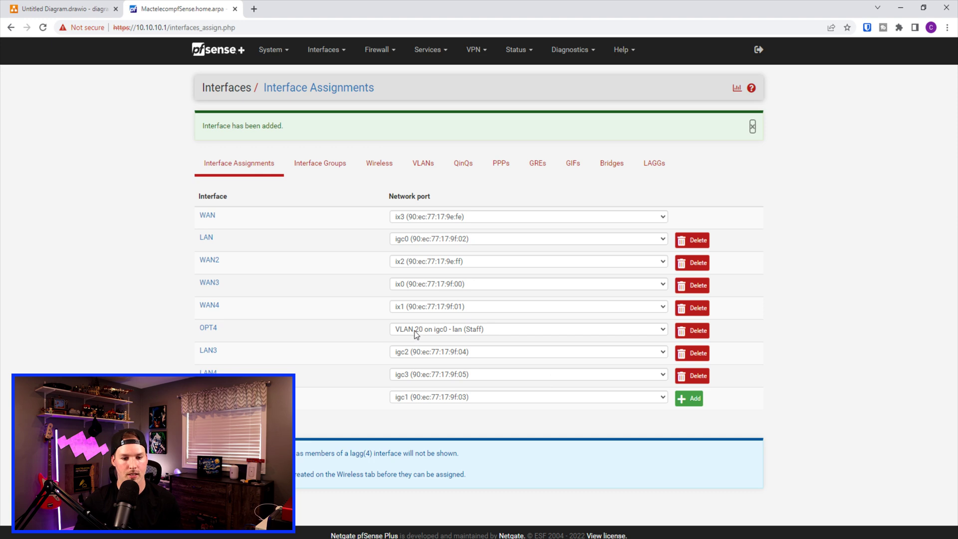
pyautogui.click(208, 334)
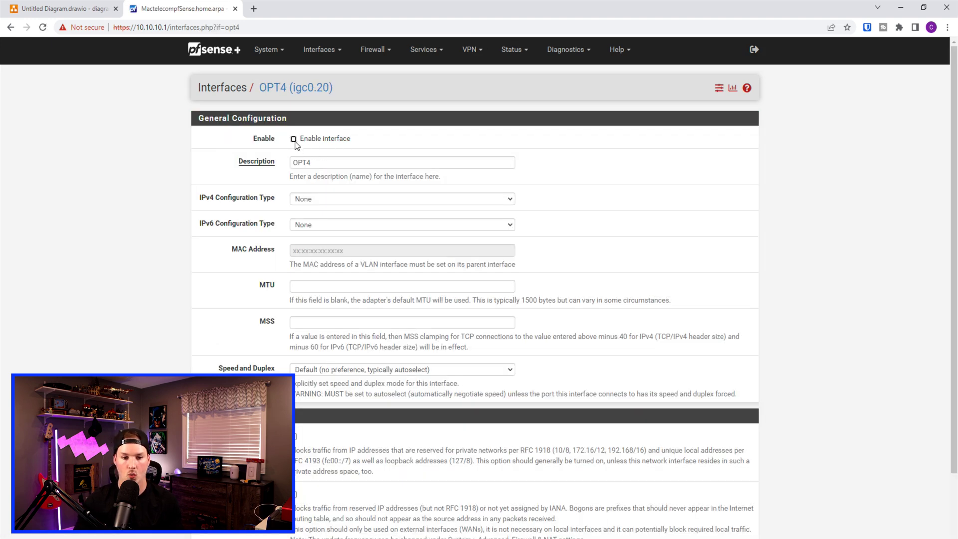
# Enable OPT4, rename it 'Staff', and set its IPv4 configuration to Static IPv4
pyautogui.click(294, 140)
pyautogui.click(274, 166)
pyautogui.write('Staff')
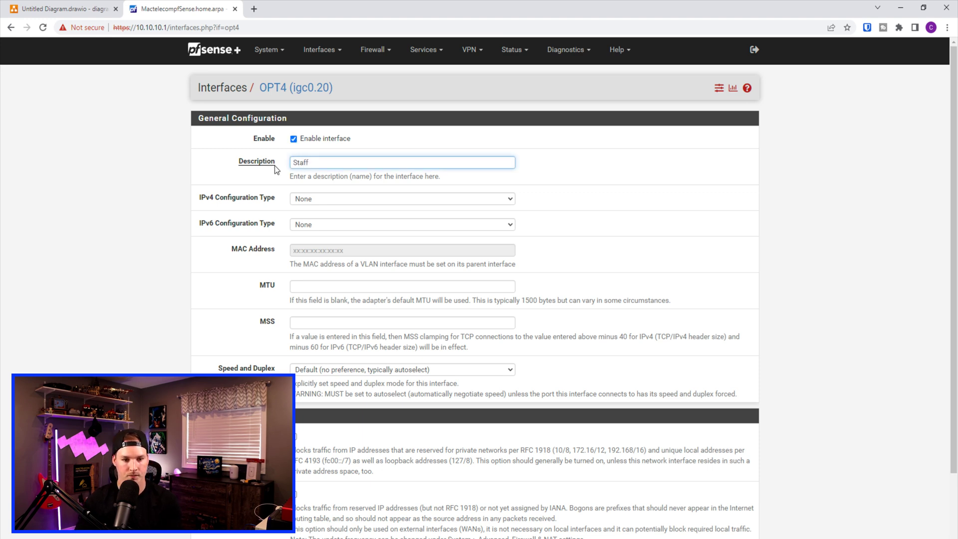
pyautogui.click(309, 198)
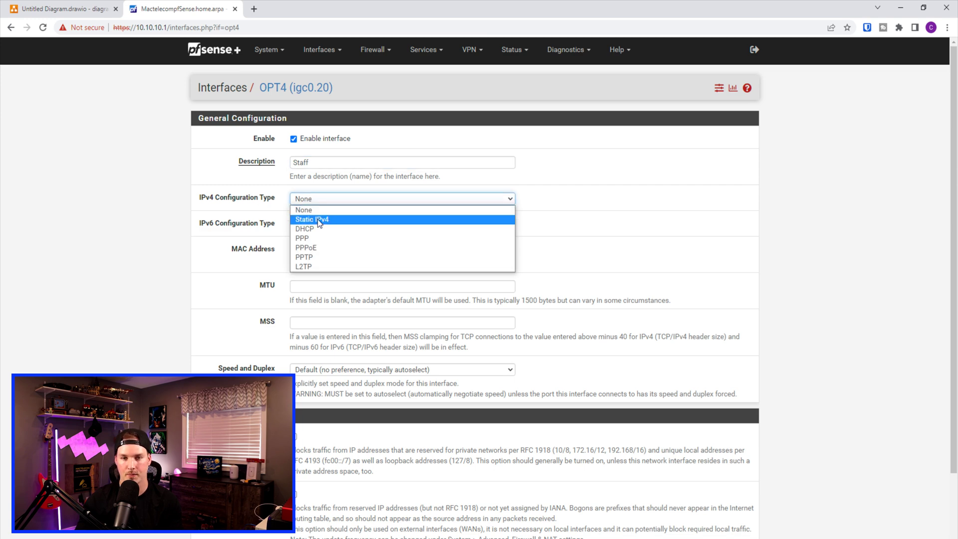
pyautogui.click(319, 220)
# Give the Staff interface address 10.10.20.1/24, then save and apply the changes
pyautogui.scroll(-2, 319, 226)
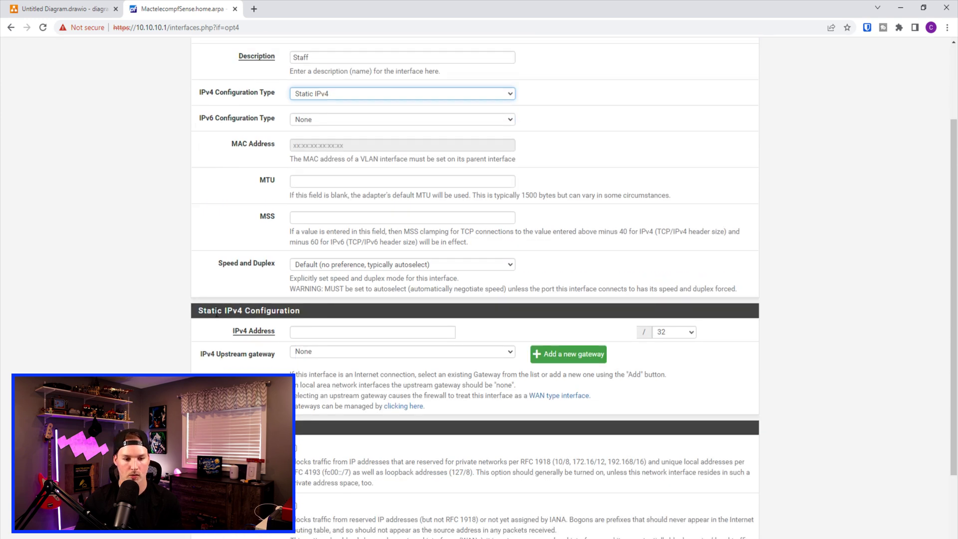
pyautogui.click(306, 333)
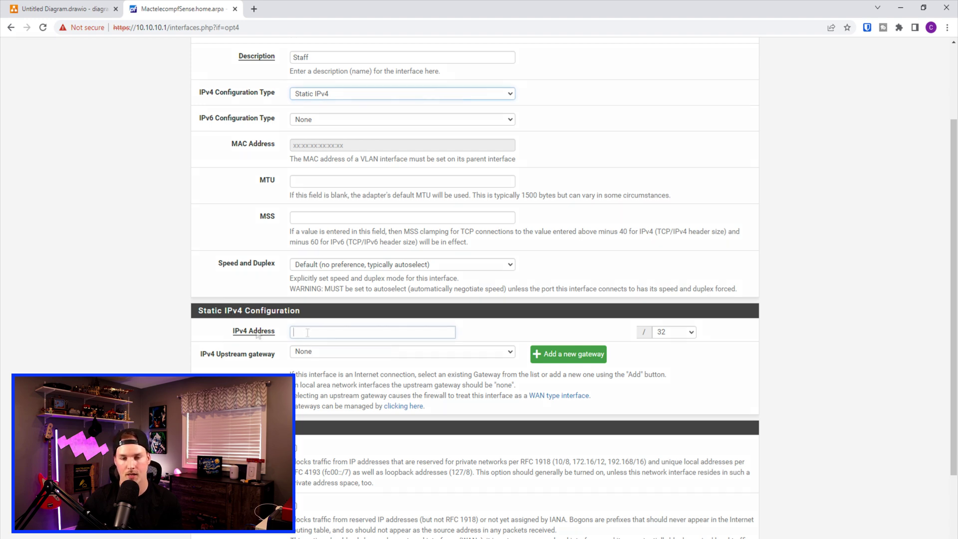
pyautogui.write('10.10.20.1')
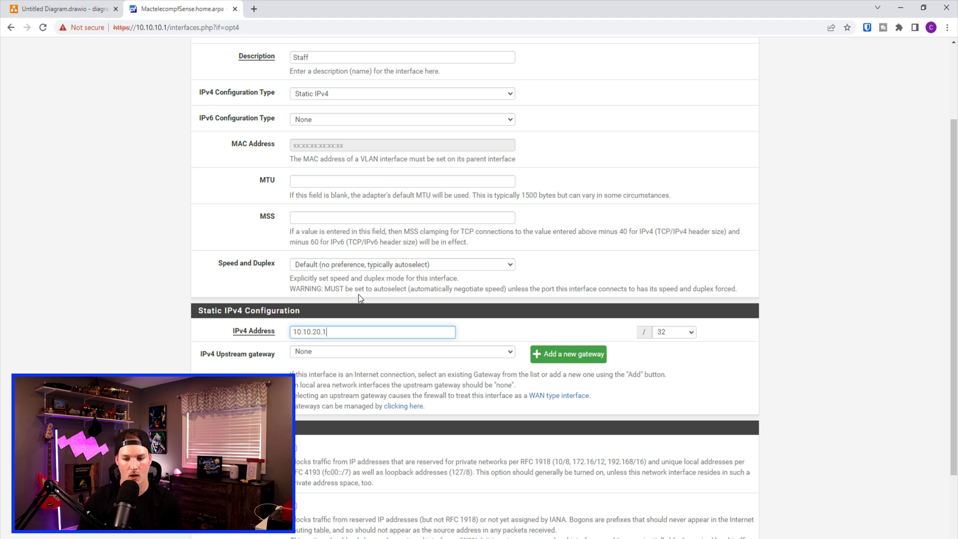
pyautogui.click(689, 333)
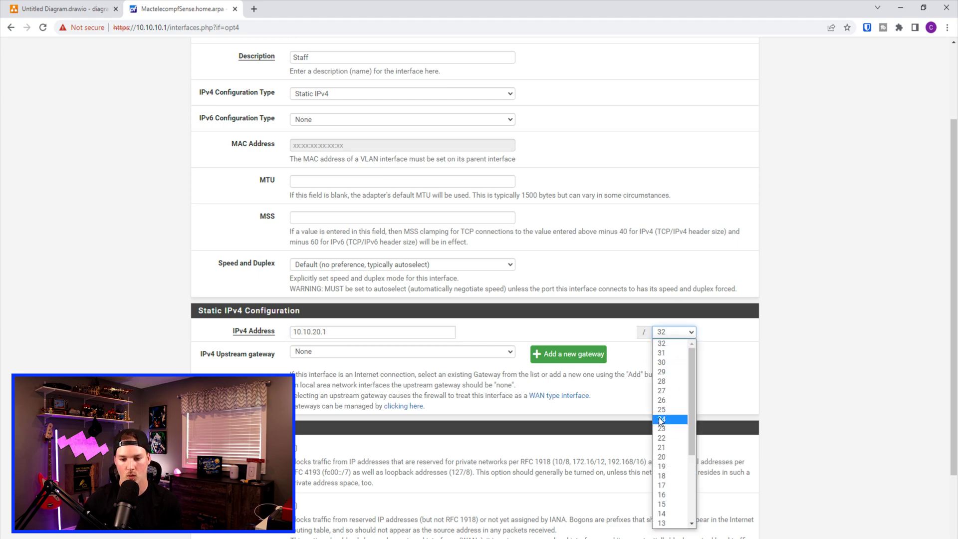
pyautogui.click(662, 420)
pyautogui.scroll(-2, 539, 394)
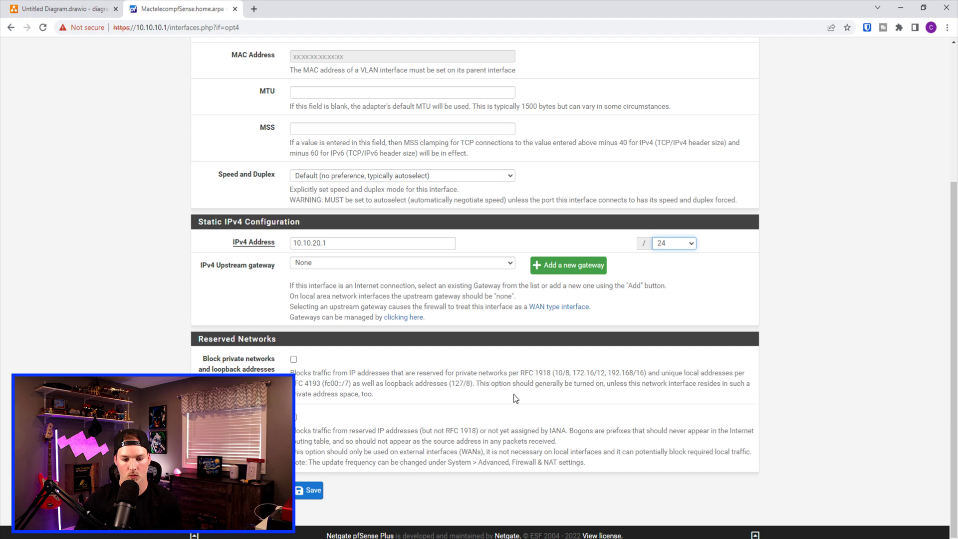
pyautogui.click(314, 491)
pyautogui.click(714, 130)
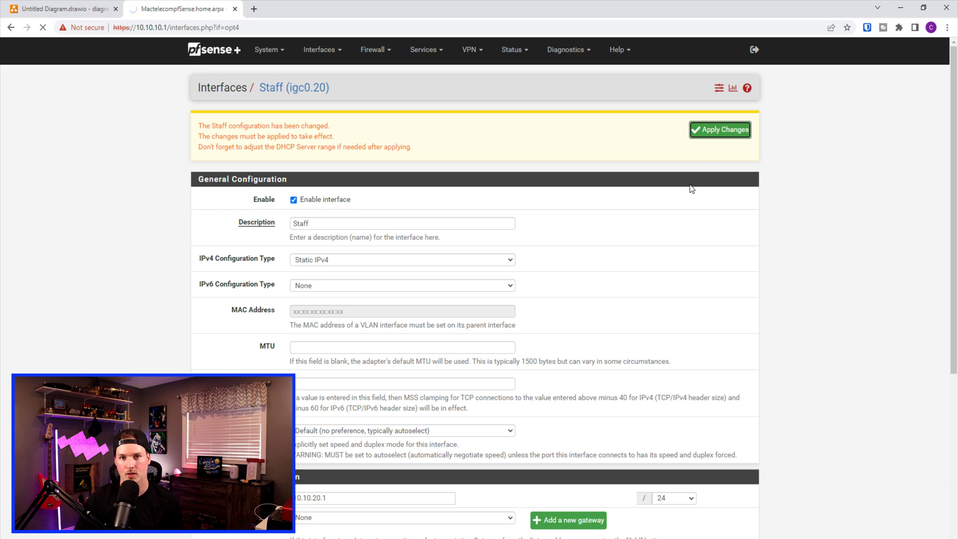
pyautogui.click(425, 50)
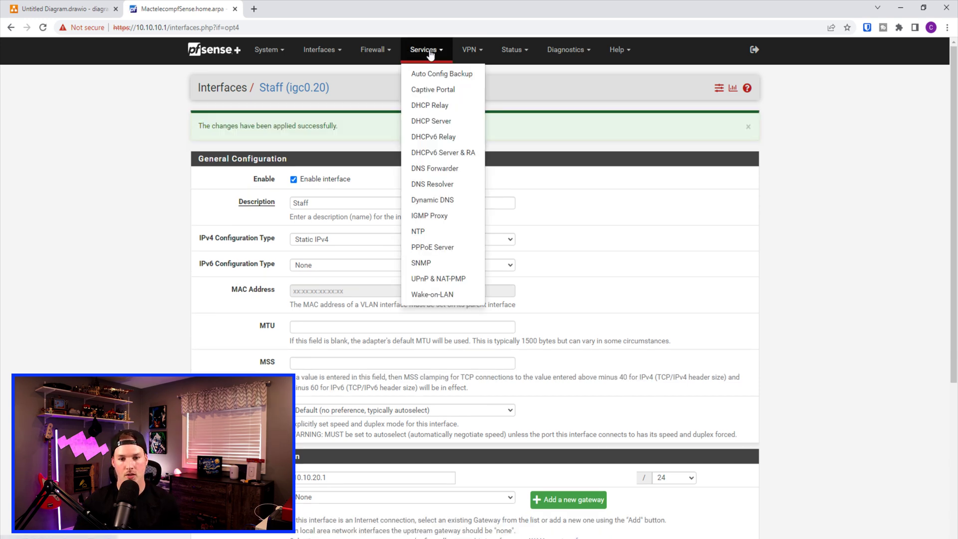
# Enable the STAFF DHCP server with range 10.10.20.10 to 10.10.20.200
pyautogui.click(432, 124)
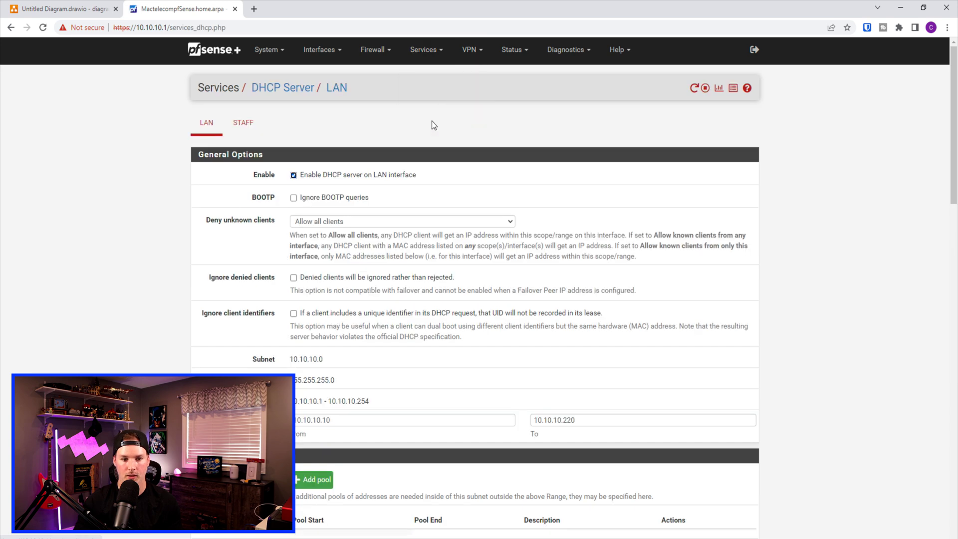
pyautogui.click(250, 129)
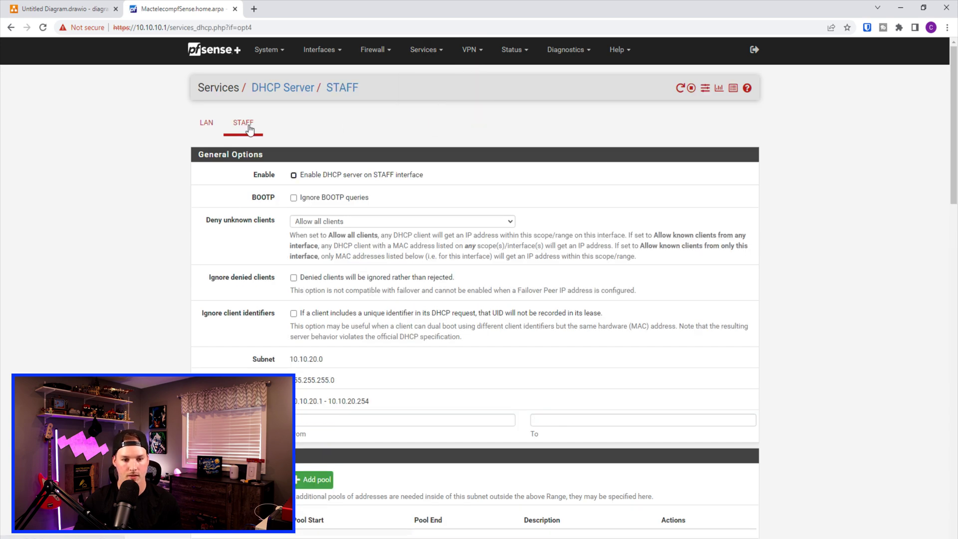
pyautogui.click(293, 176)
pyautogui.click(343, 421)
pyautogui.write('10.10.20.')
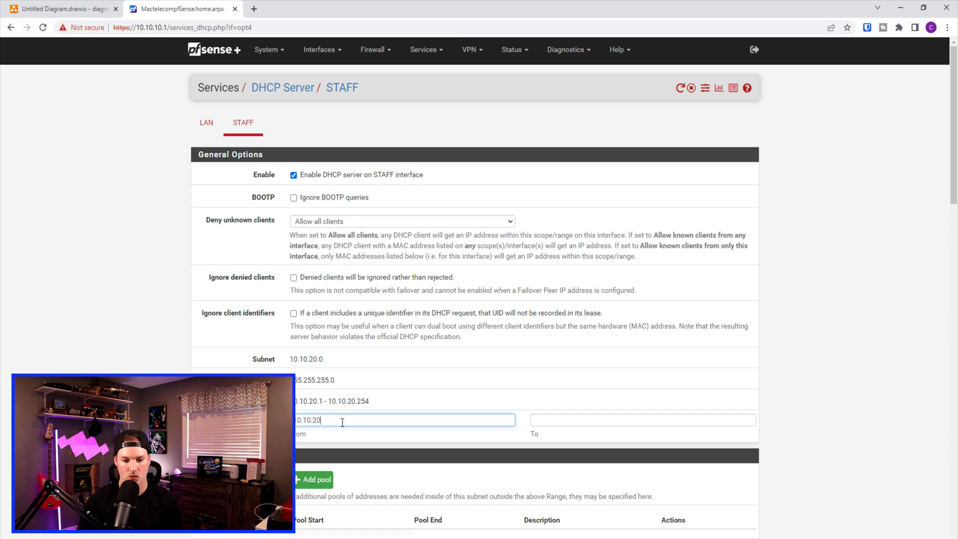
pyautogui.write('10')
pyautogui.click(543, 420)
pyautogui.write('10')
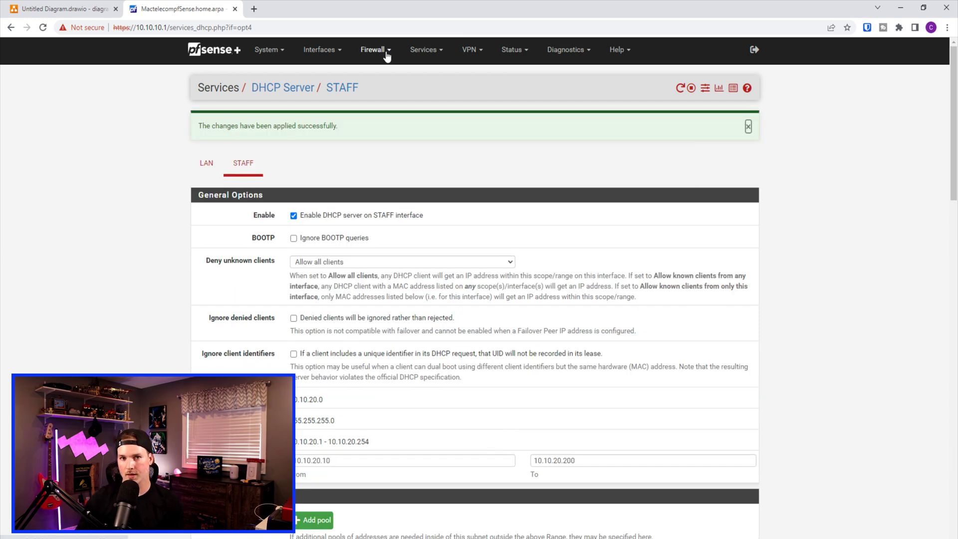
pyautogui.click(387, 56)
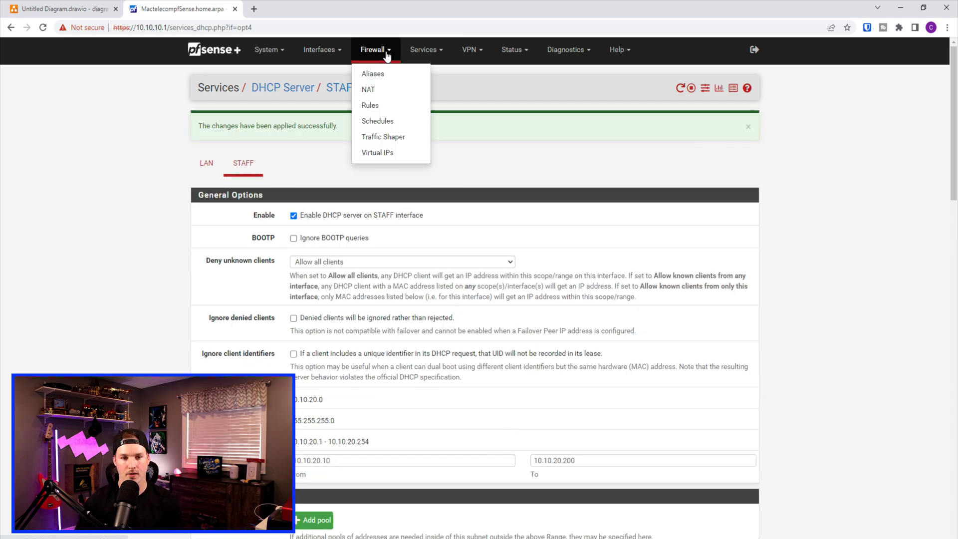
# Add a STAFF firewall pass rule allowing any protocol from any source to any destination
pyautogui.click(381, 104)
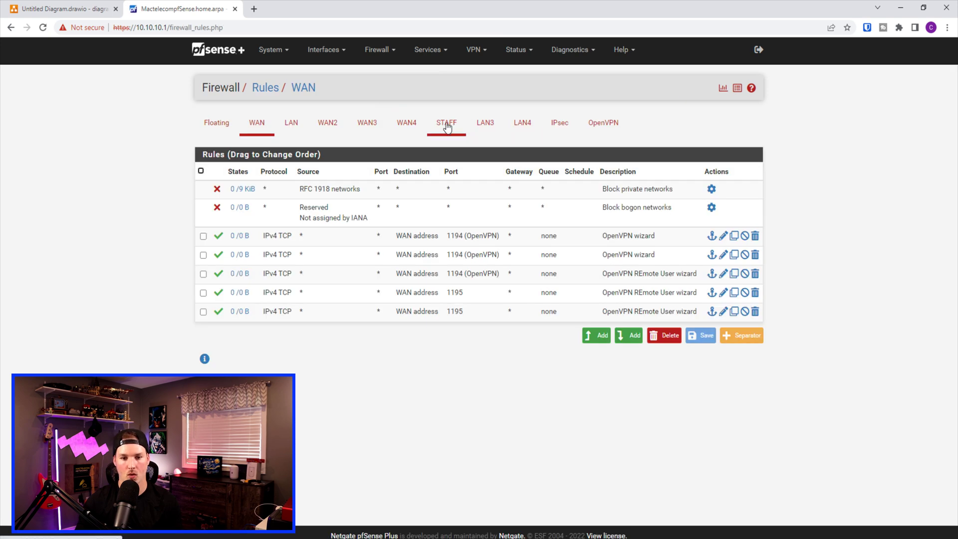
pyautogui.click(446, 125)
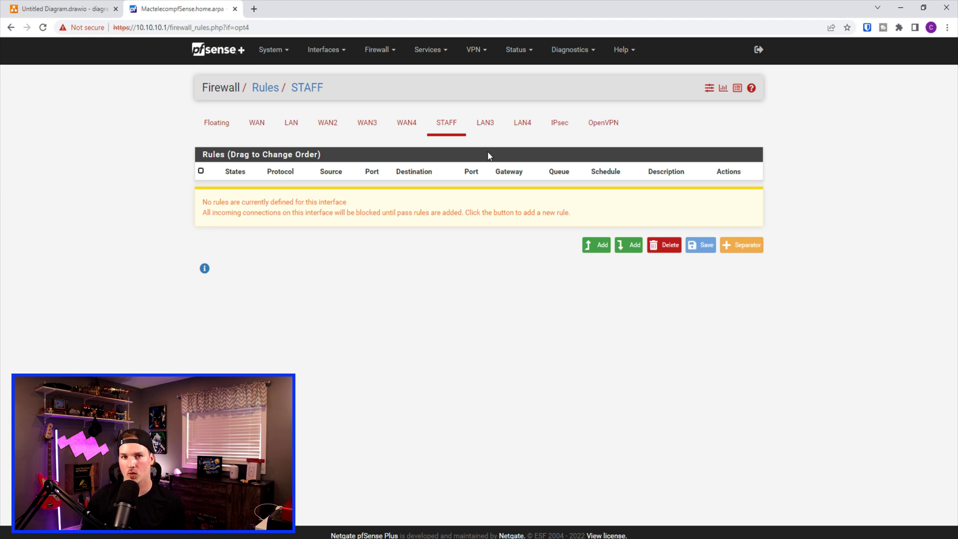
pyautogui.click(598, 252)
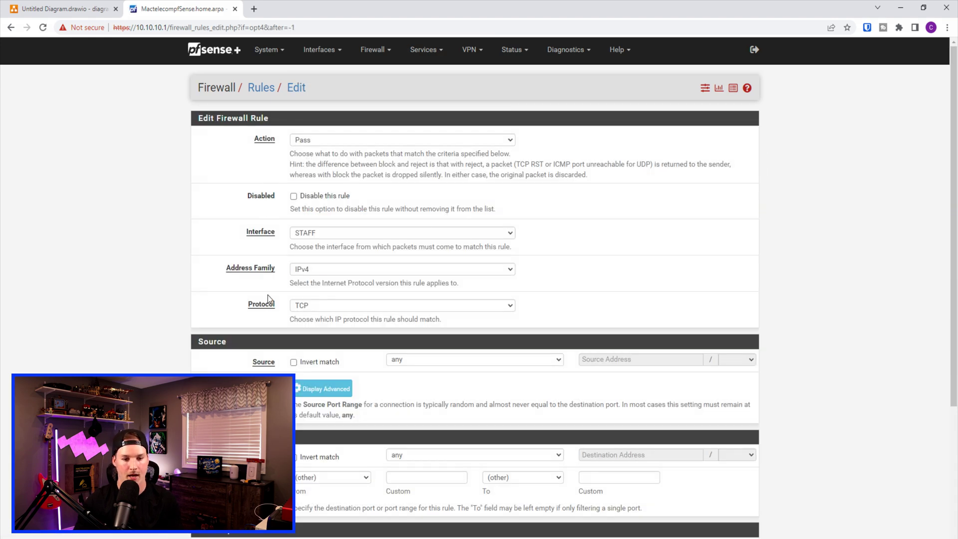
pyautogui.click(376, 306)
pyautogui.click(319, 320)
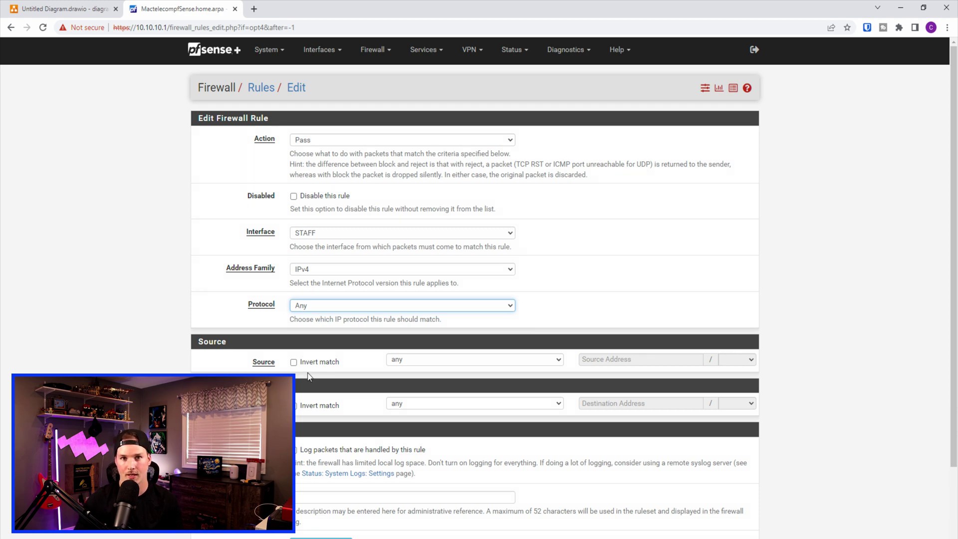
pyautogui.scroll(-2, 308, 377)
pyautogui.click(322, 488)
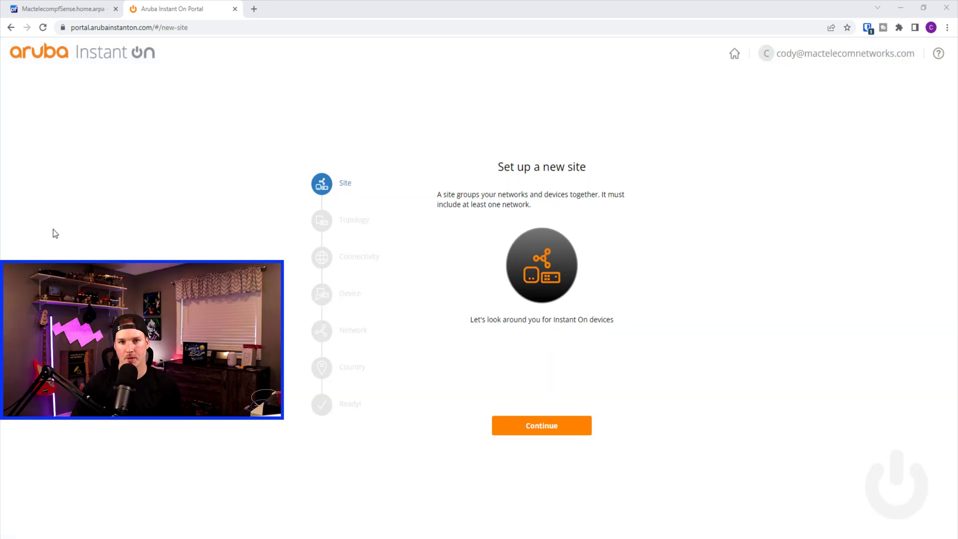
# Start the new site with access point and switch devices behind the existing gateway
pyautogui.click(527, 426)
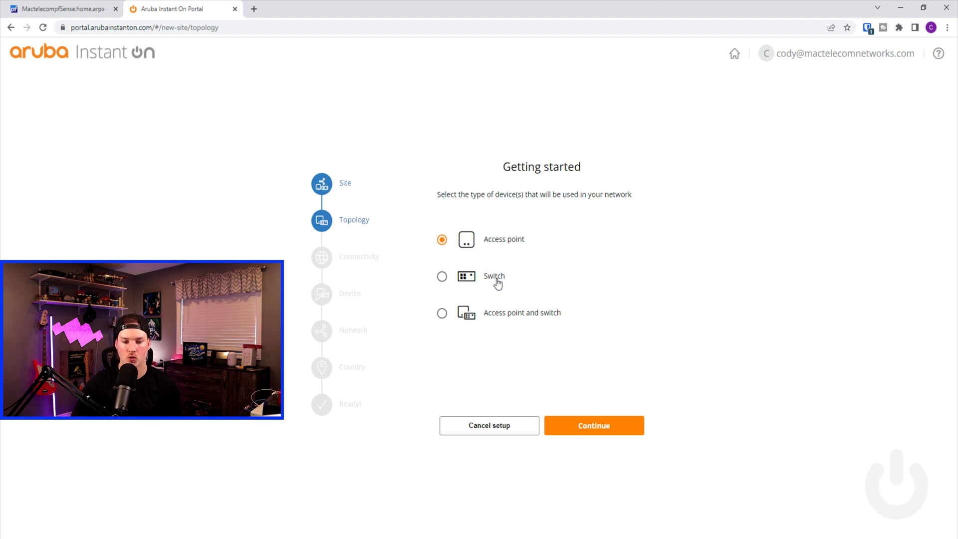
pyautogui.click(443, 314)
pyautogui.click(577, 424)
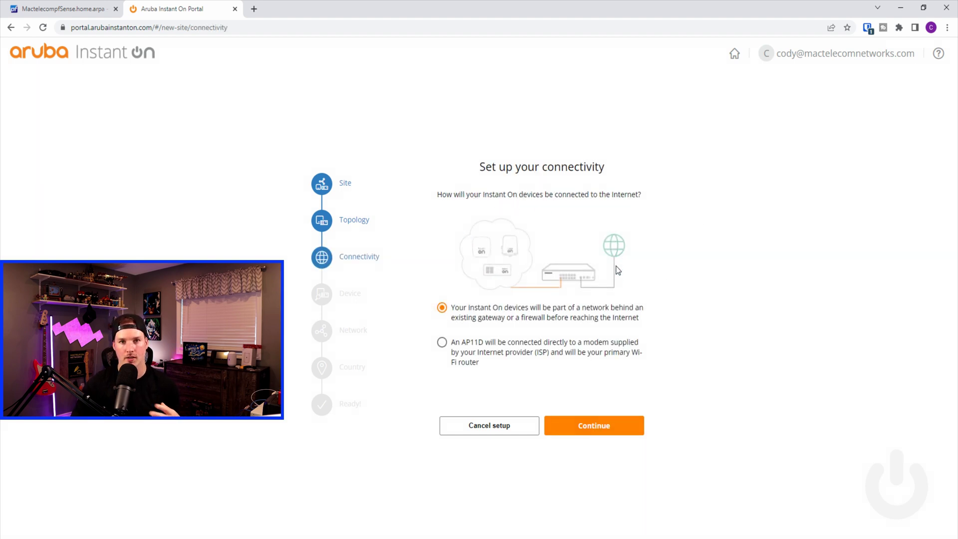
pyautogui.click(628, 428)
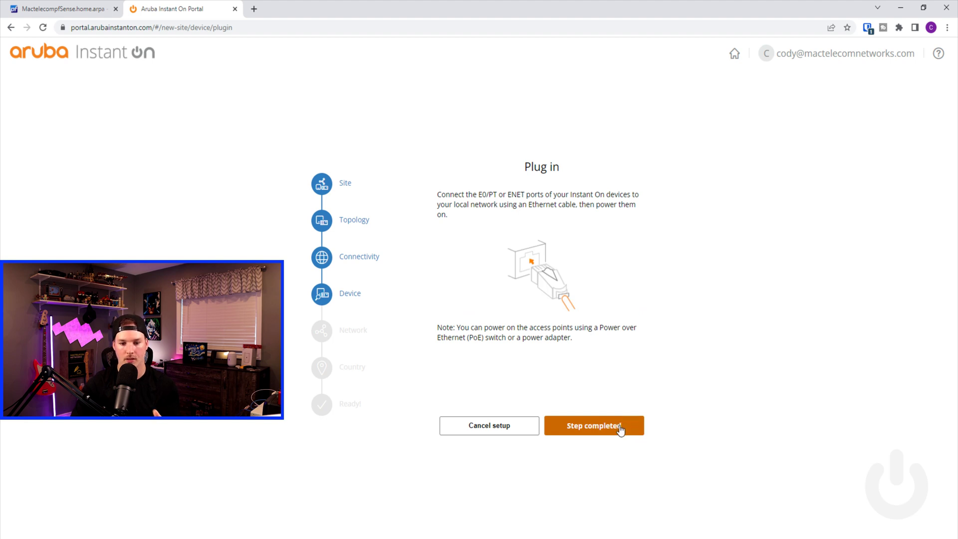
pyautogui.click(619, 426)
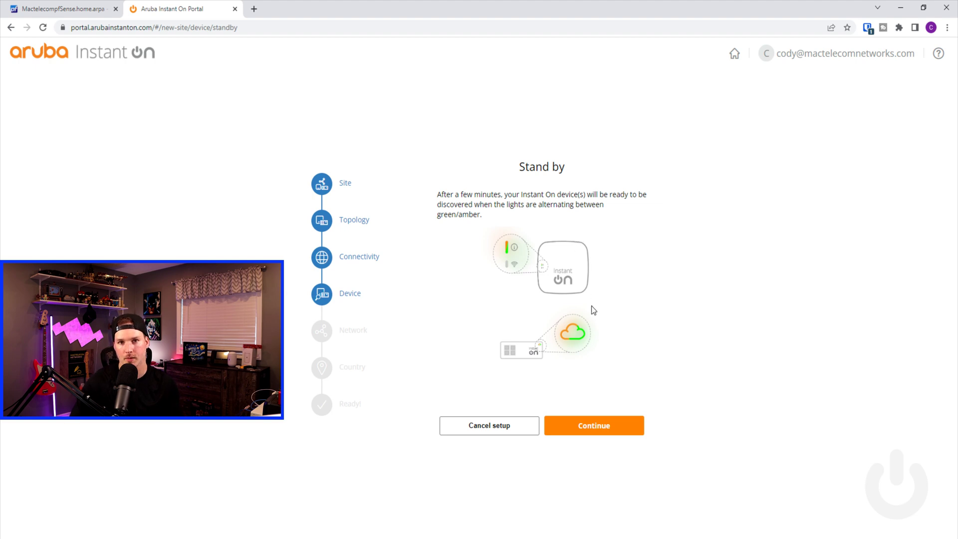
pyautogui.click(616, 430)
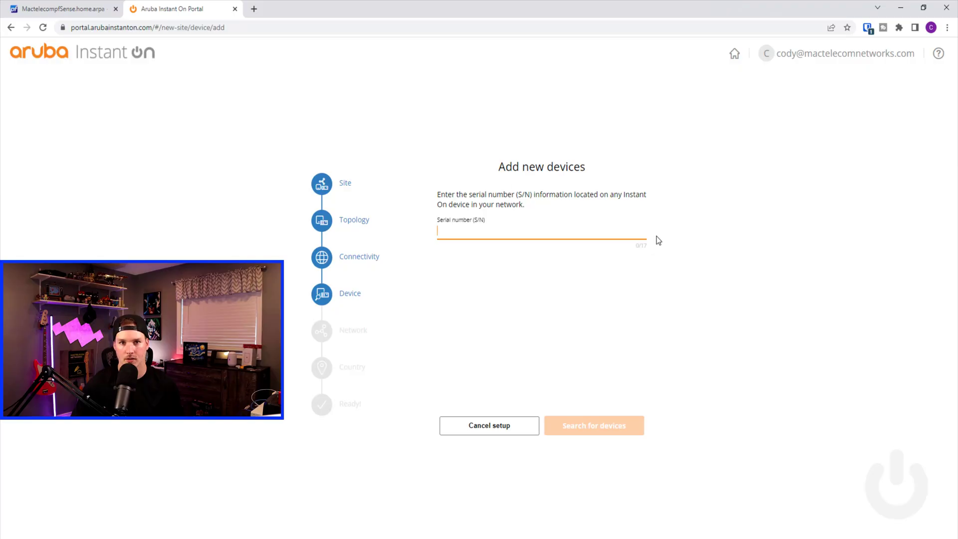
# Search for serial TW19ky6002 and add both detected 1960 switches
pyautogui.write('TW19ky6002')
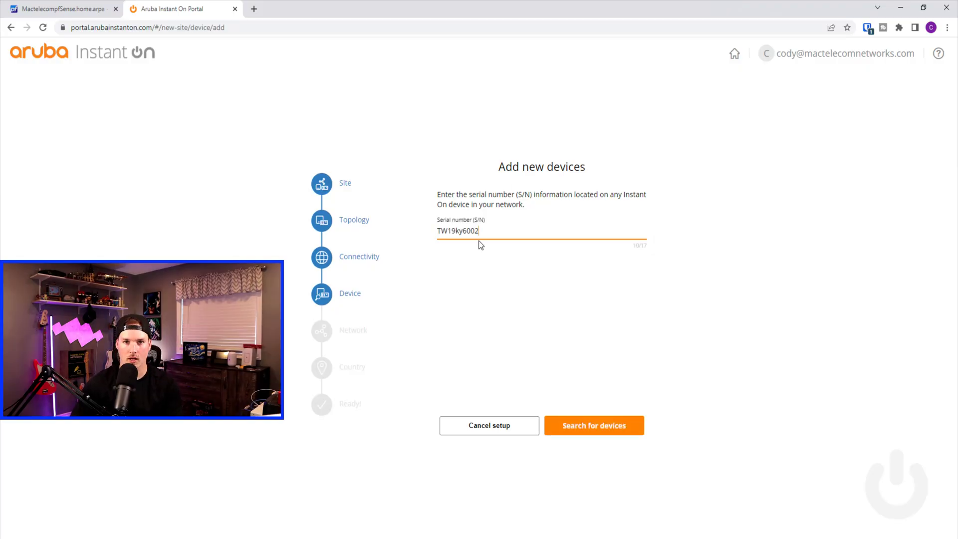
pyautogui.click(607, 437)
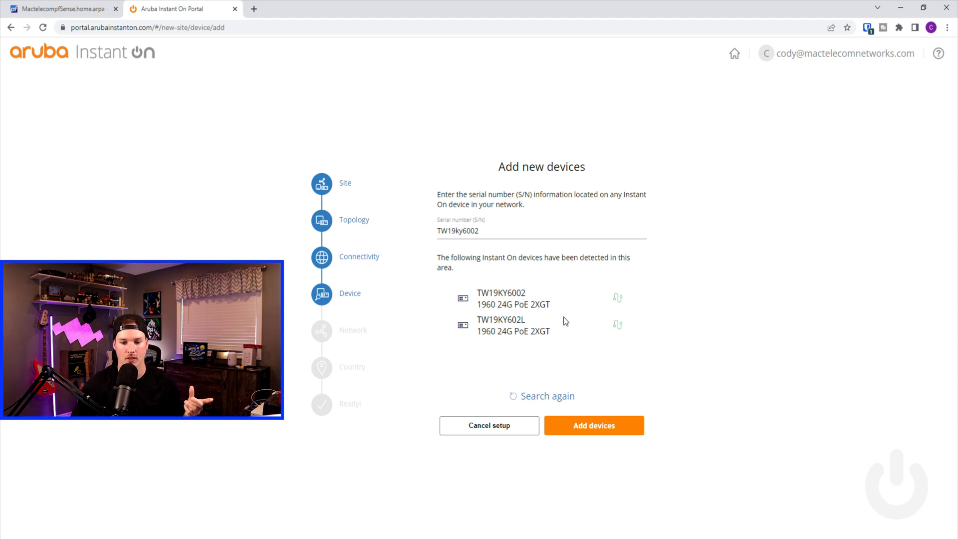
pyautogui.click(599, 431)
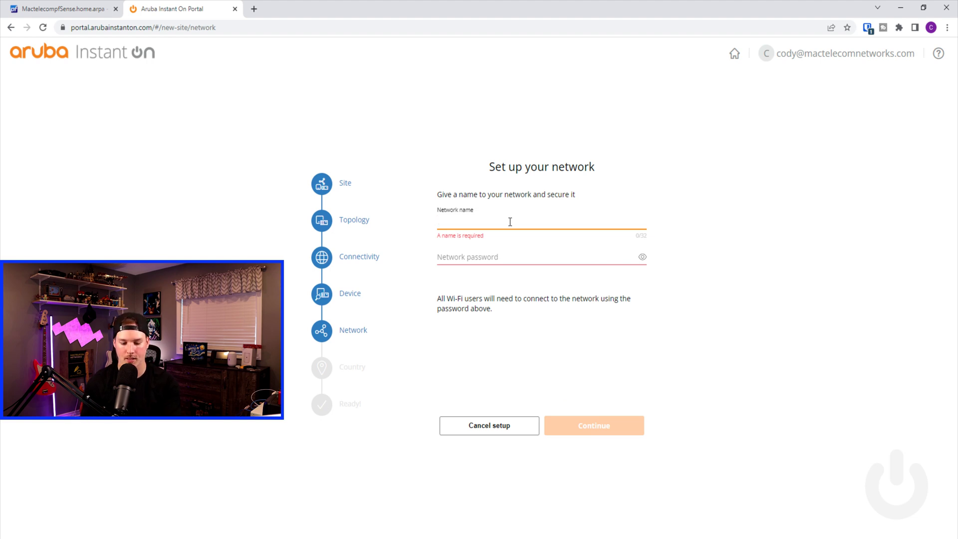
# Name the network 'YouTube' with a password, keep country Canada, and activate YouTube Site
pyautogui.write('YouTube')
pyautogui.press('Tab')
pyautogui.write('••••••')
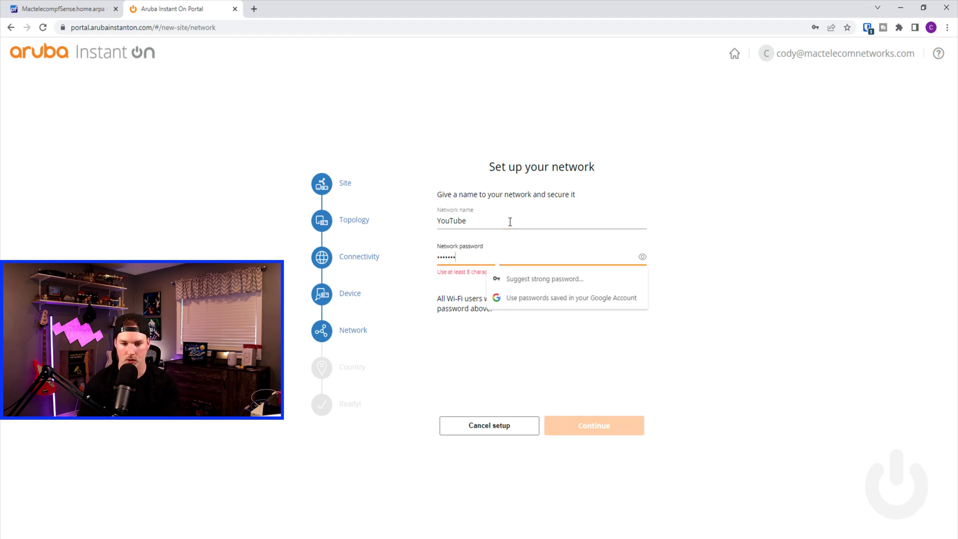
pyautogui.write('••')
pyautogui.click(578, 428)
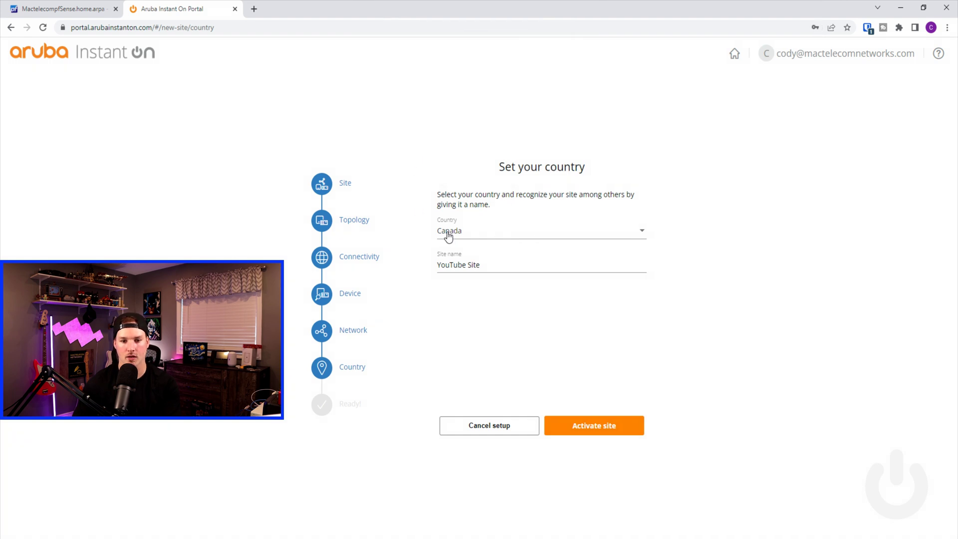
pyautogui.click(612, 435)
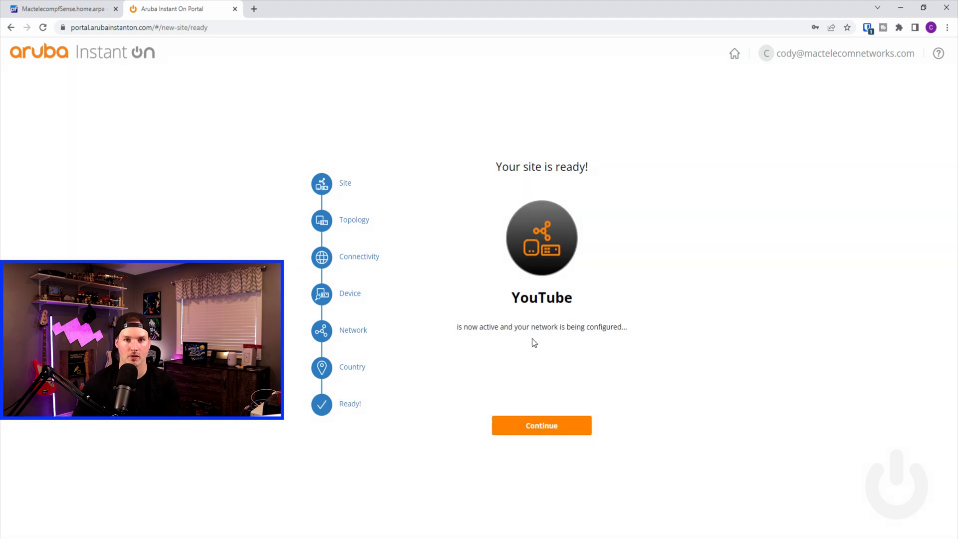
pyautogui.click(578, 430)
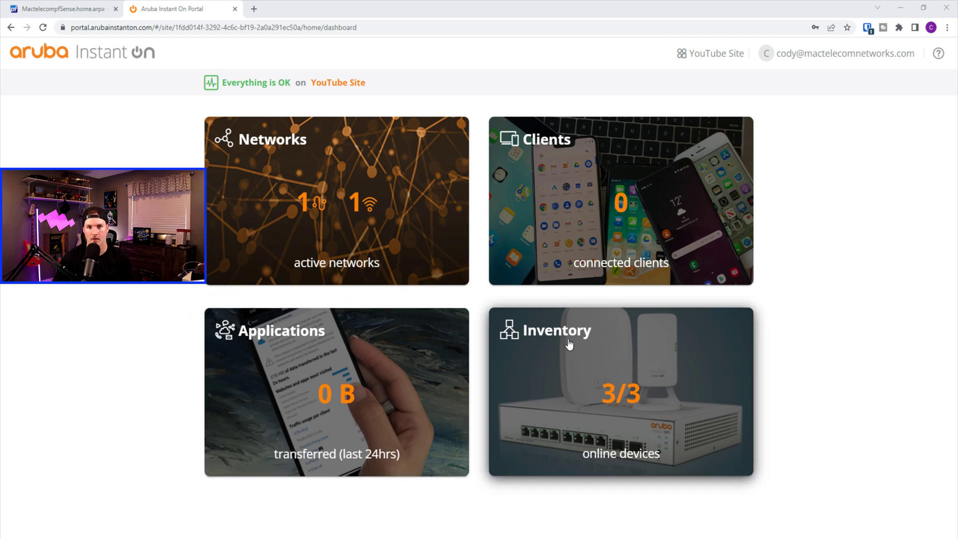
# Open the site's Inventory to view the gateway, switch and access point topology
pyautogui.click(583, 362)
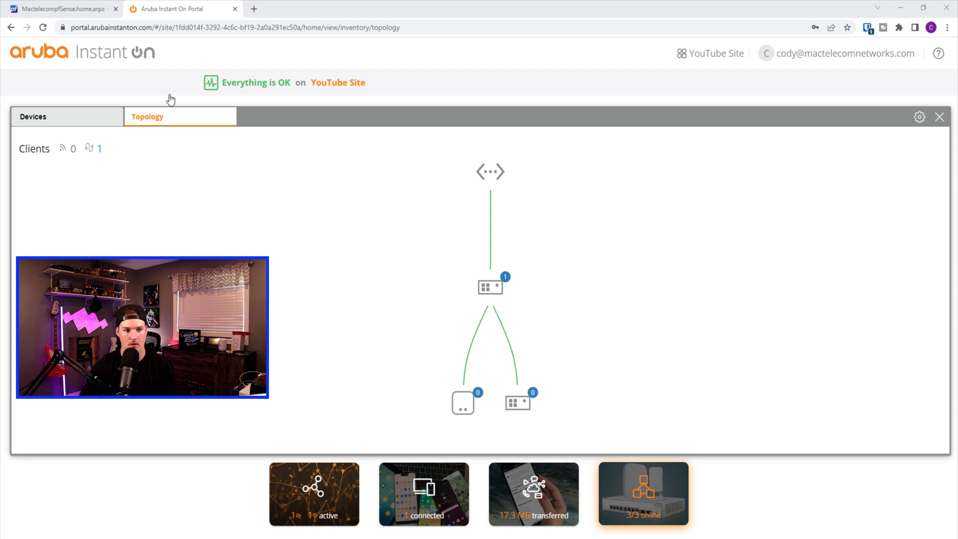
# Stack switch TW19KY6002 with TW19KY602L, then select the stack name to rename it
pyautogui.click(64, 125)
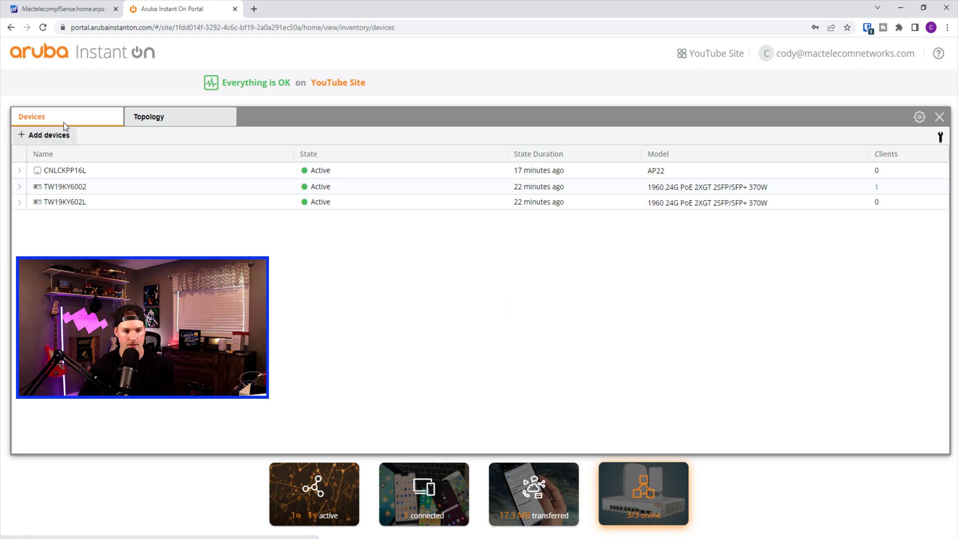
pyautogui.click(75, 187)
pyautogui.click(25, 186)
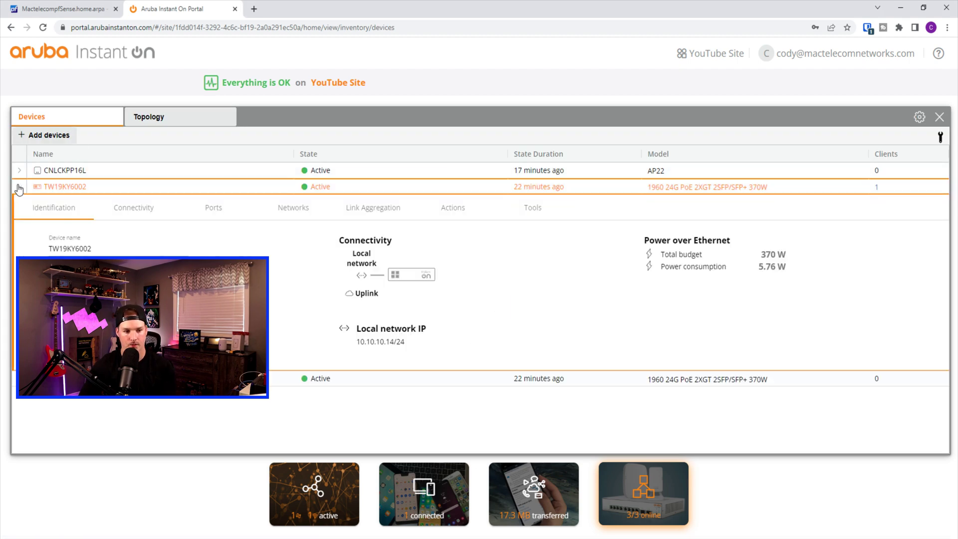
pyautogui.click(458, 208)
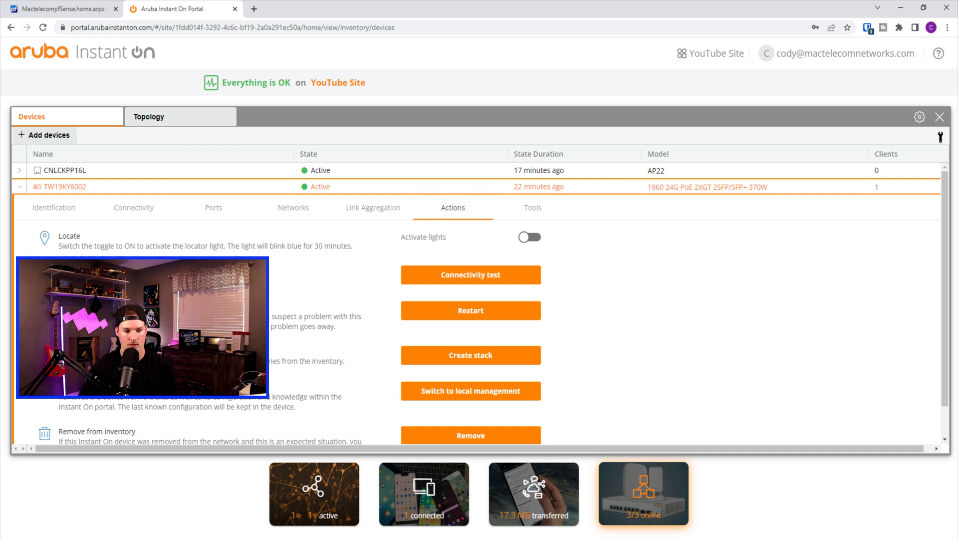
pyautogui.click(475, 356)
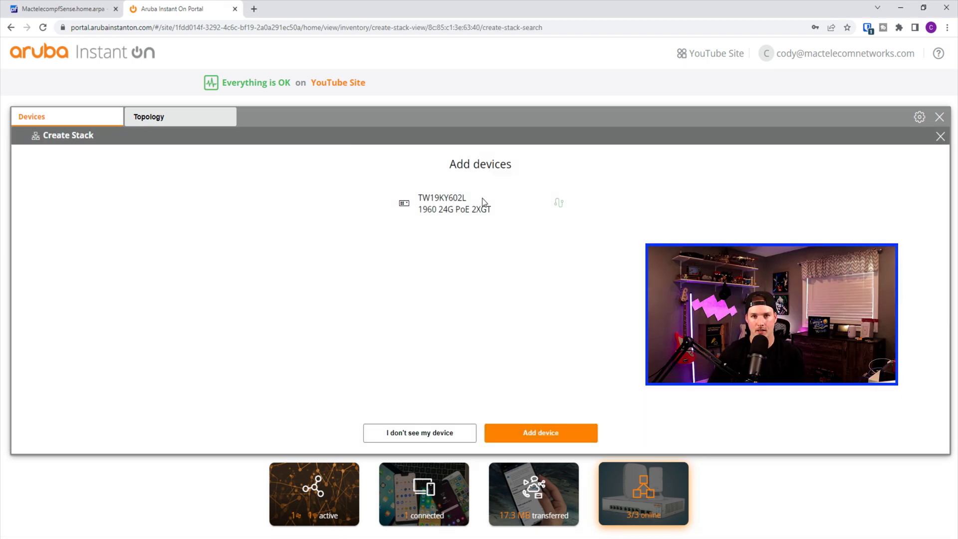
pyautogui.click(543, 432)
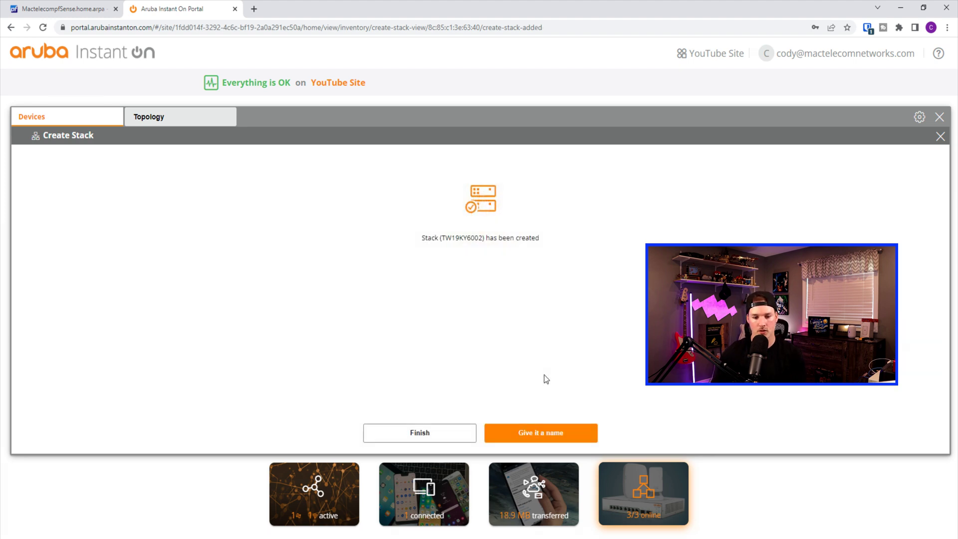
pyautogui.click(542, 440)
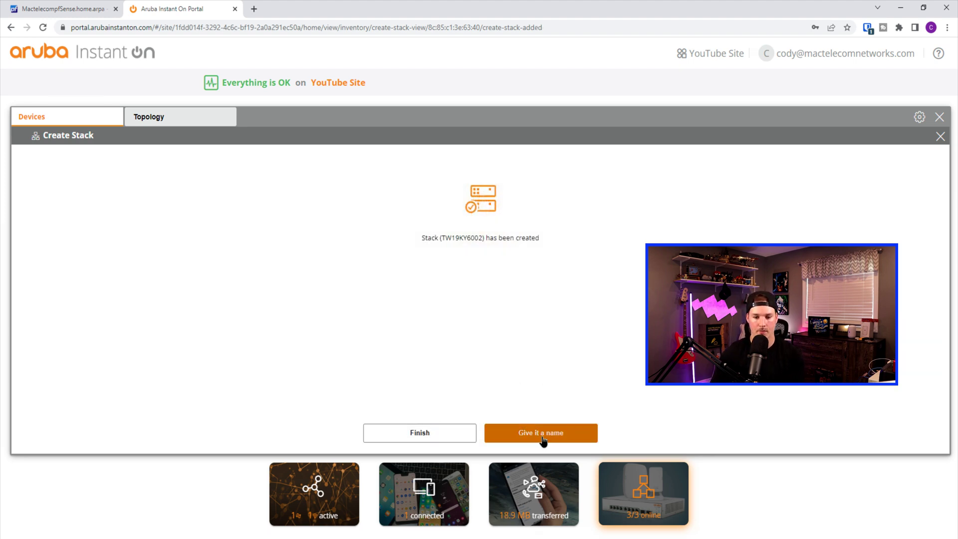
pyautogui.moveTo(116, 251); pyautogui.dragTo(26, 251)
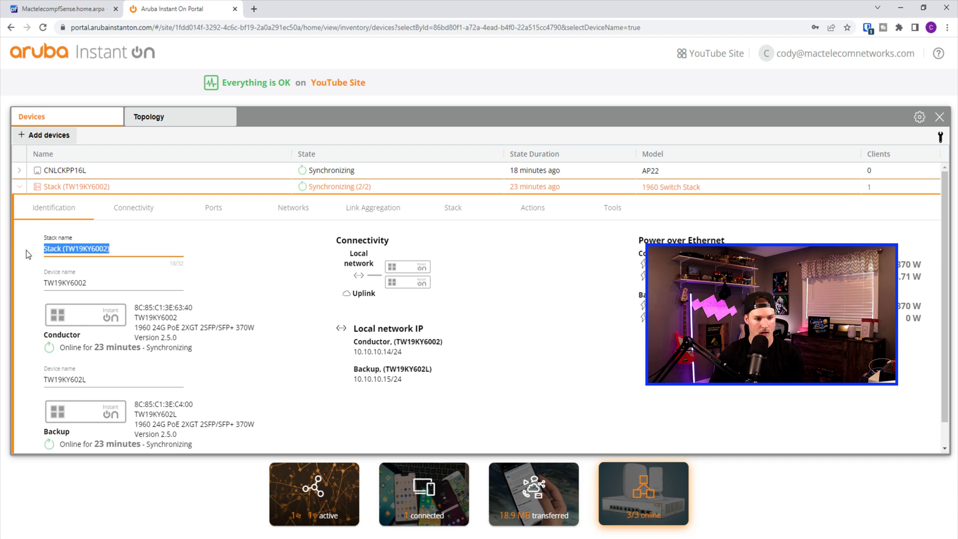
# Rename the stack to 'Switch Stack 1', save it, and view the site topology
pyautogui.write('Switch Stack 1')
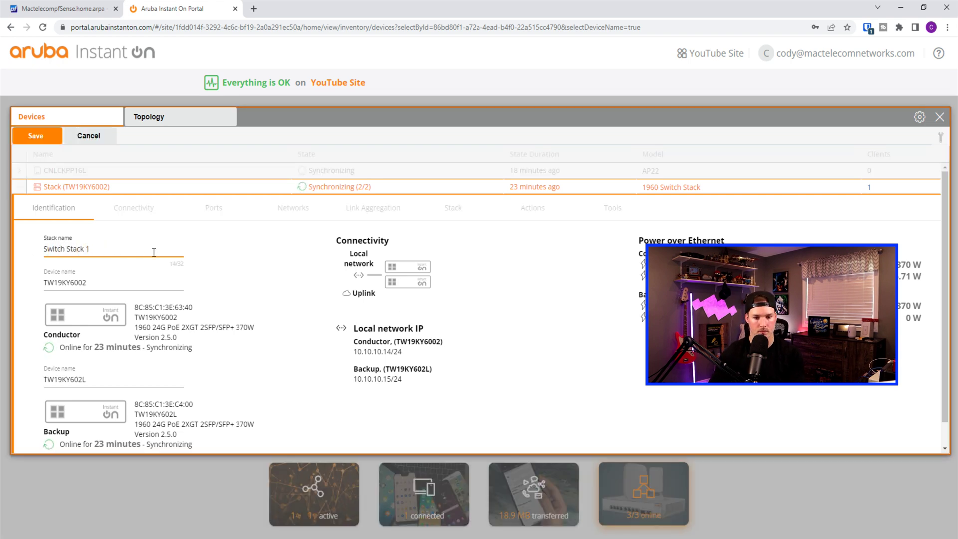
pyautogui.click(41, 135)
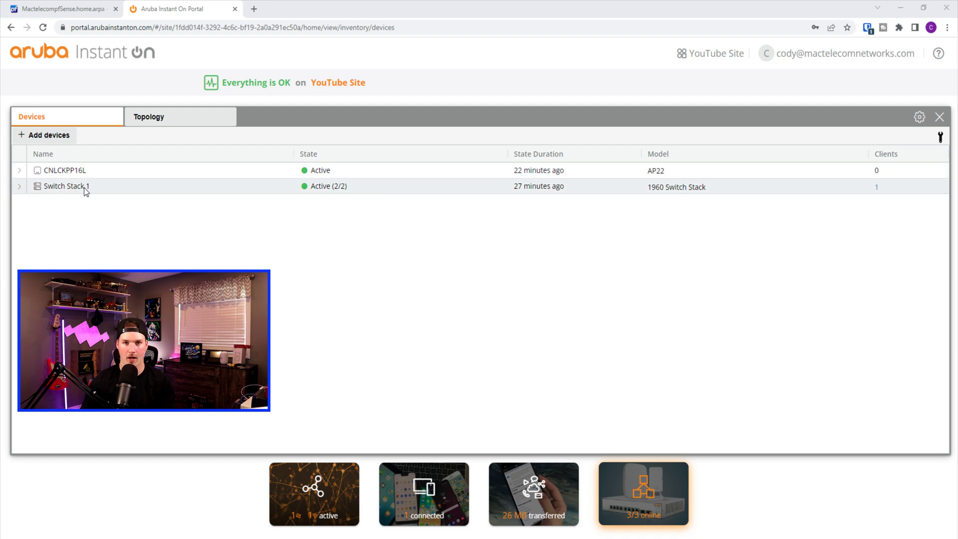
pyautogui.click(185, 118)
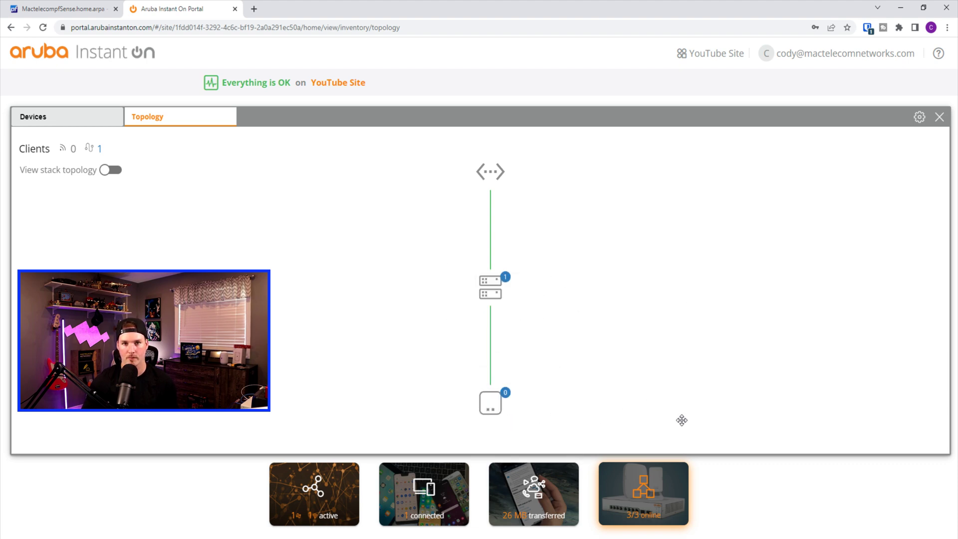
# Rename the stack members to 'Top switch' and 'Bottom switch', save, and view LAN IP settings
pyautogui.click(99, 118)
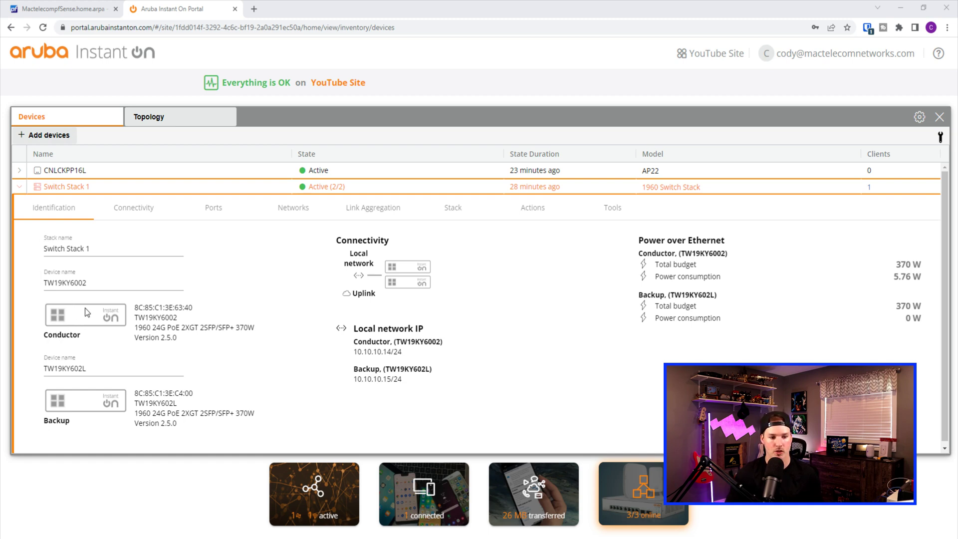
pyautogui.moveTo(94, 283); pyautogui.dragTo(23, 282)
pyautogui.write('Top switch')
pyautogui.moveTo(87, 368); pyautogui.dragTo(28, 370)
pyautogui.press('BackSpace')
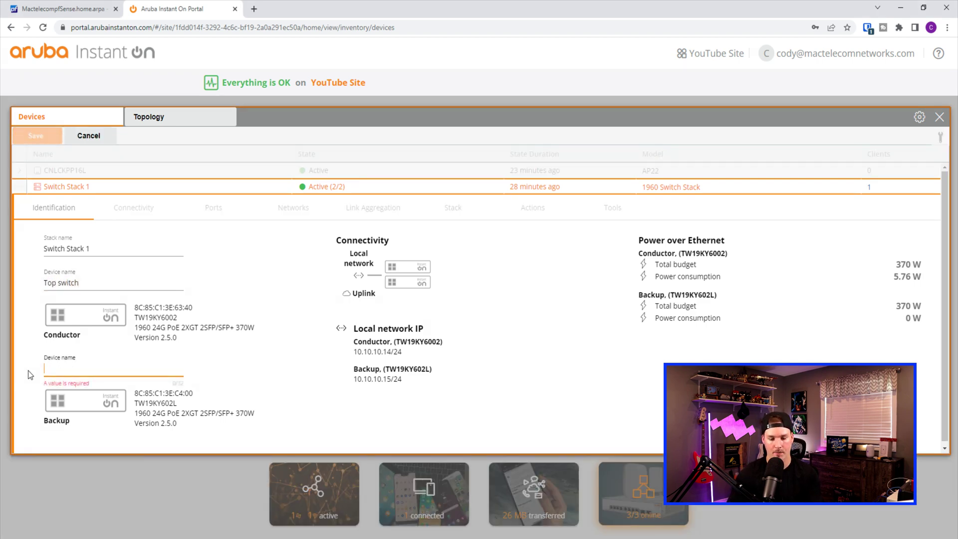
pyautogui.write('Bottom switch')
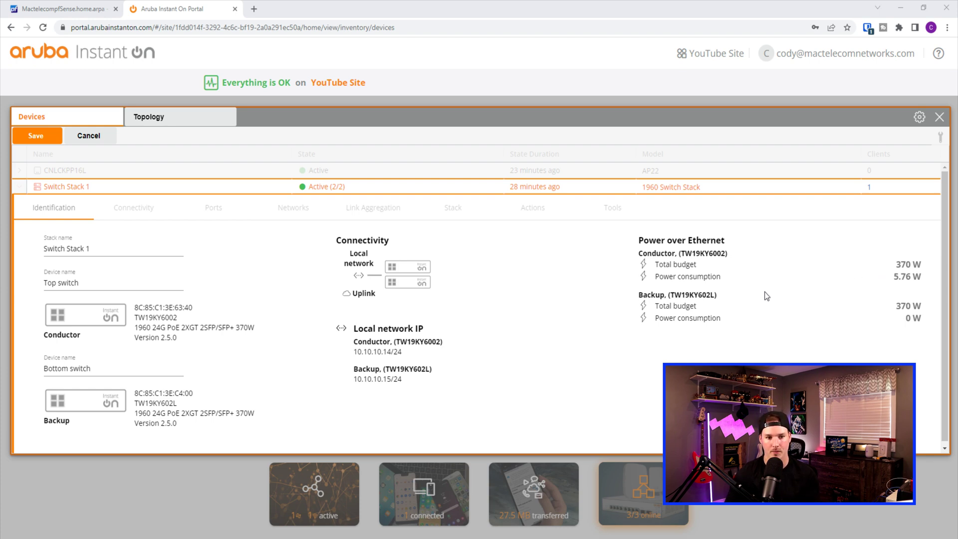
pyautogui.click(36, 135)
pyautogui.click(141, 214)
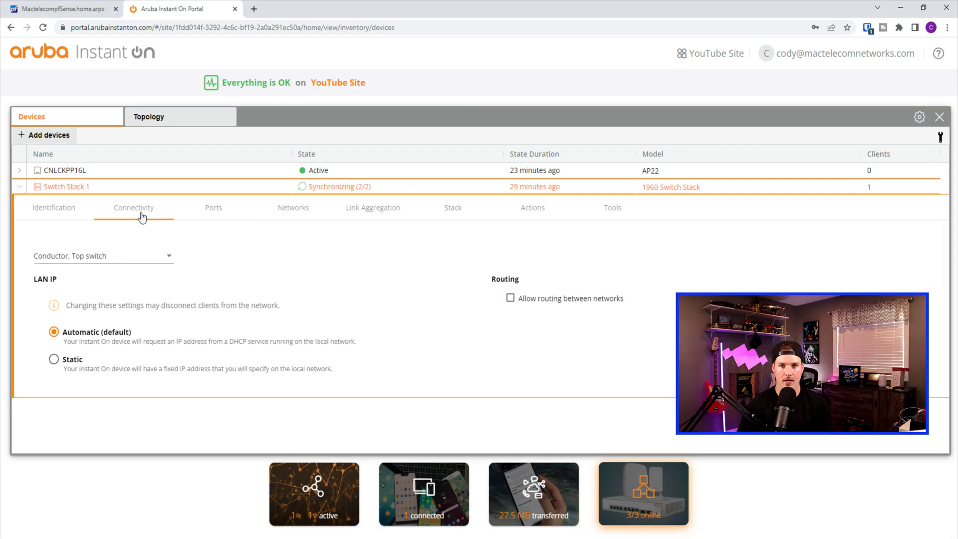
# Show Switch Stack 1's port layout for the Bottom switch and each port's network assignments
pyautogui.click(95, 260)
pyautogui.click(341, 265)
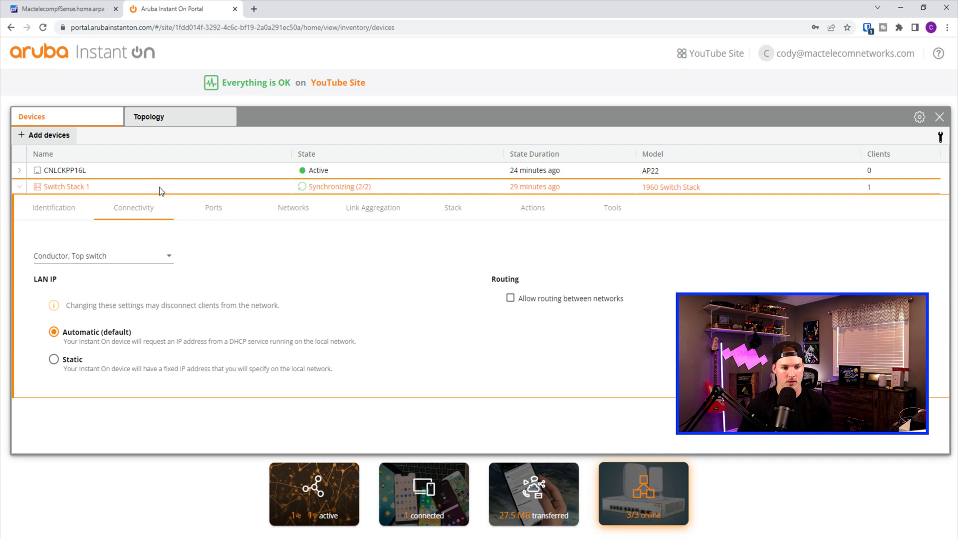
pyautogui.click(218, 214)
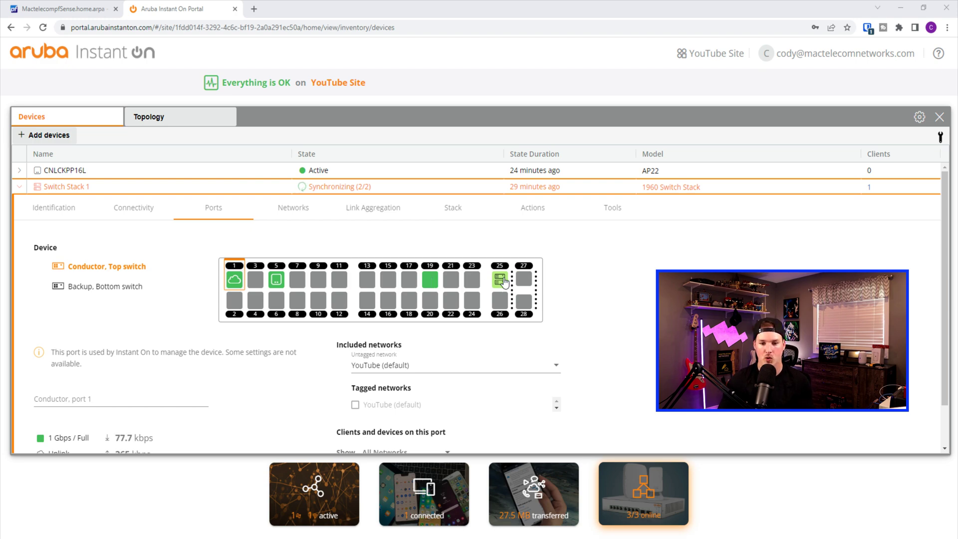
pyautogui.scroll(-1, 510, 295)
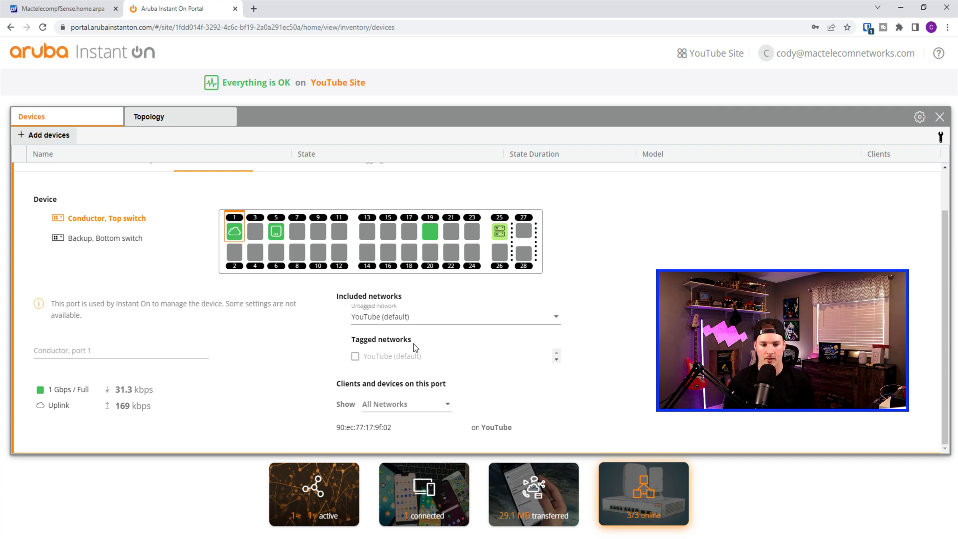
pyautogui.scroll(1, 413, 344)
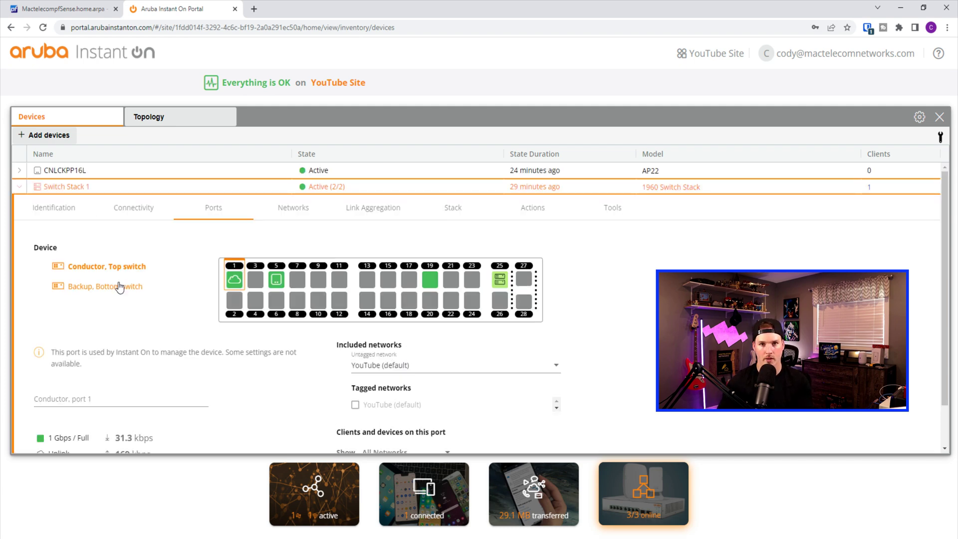
pyautogui.click(119, 287)
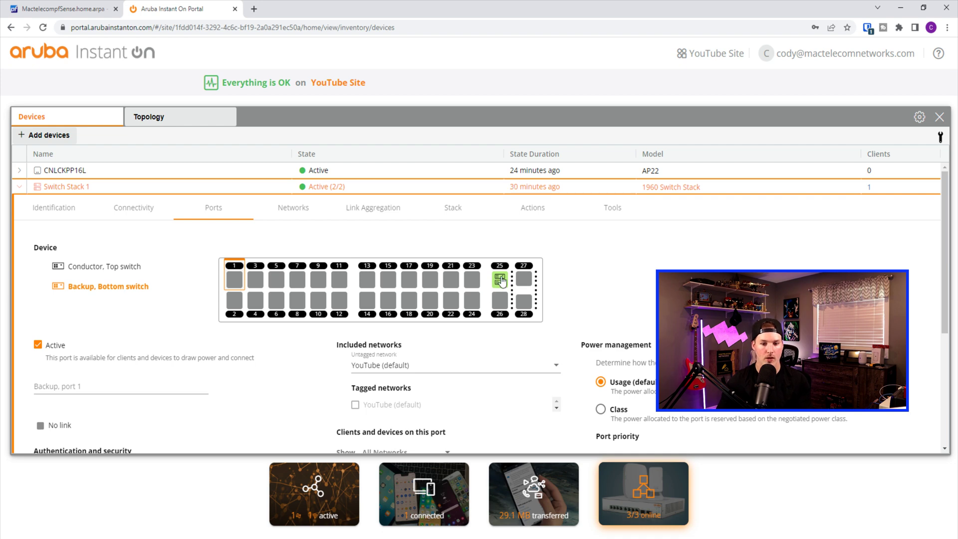
pyautogui.click(320, 217)
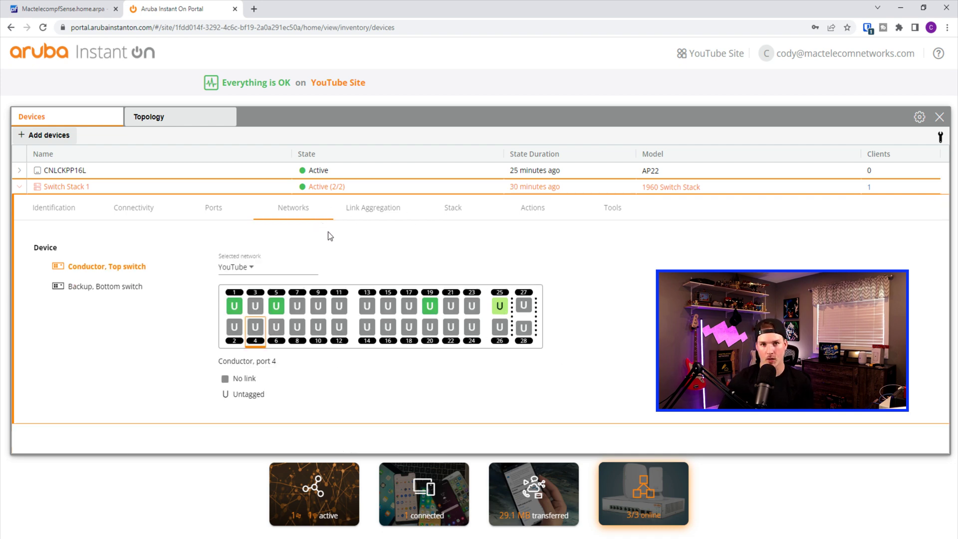
# Browse Switch Stack 1's Link Aggregation, Stack, Actions and Tools tabs
pyautogui.click(378, 215)
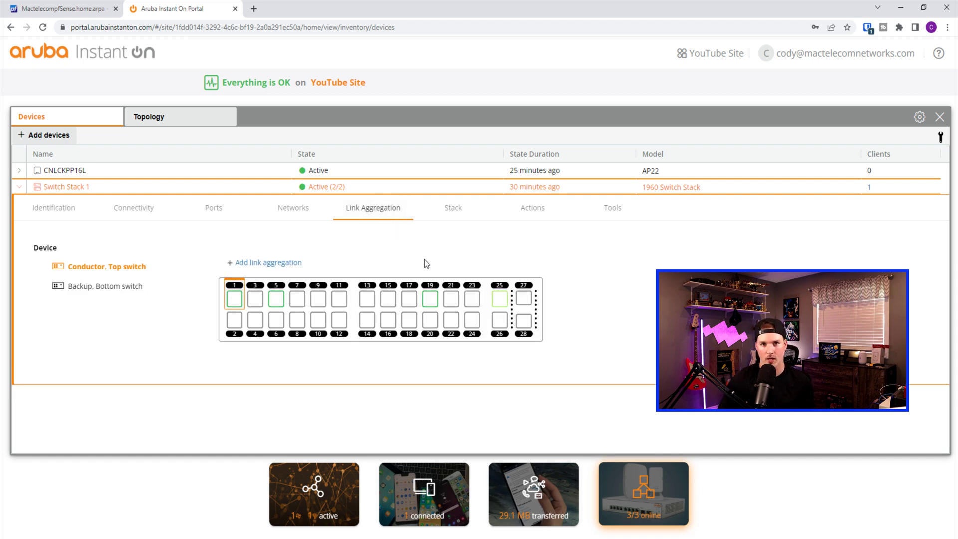
pyautogui.click(448, 212)
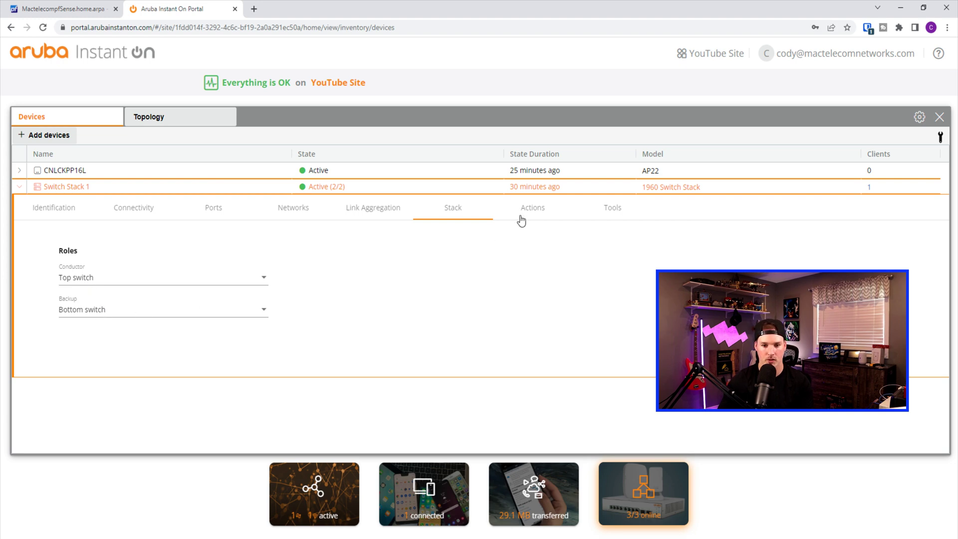
pyautogui.click(533, 212)
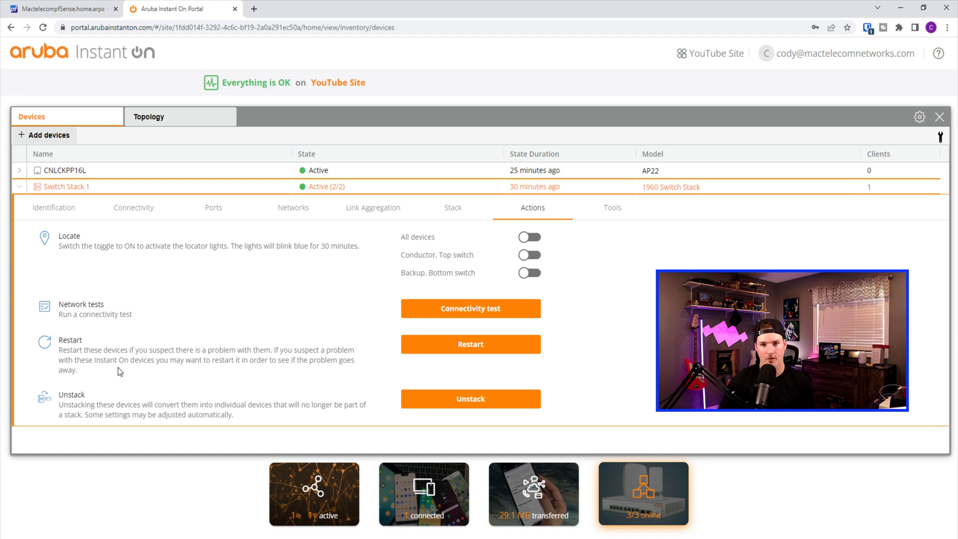
pyautogui.click(603, 219)
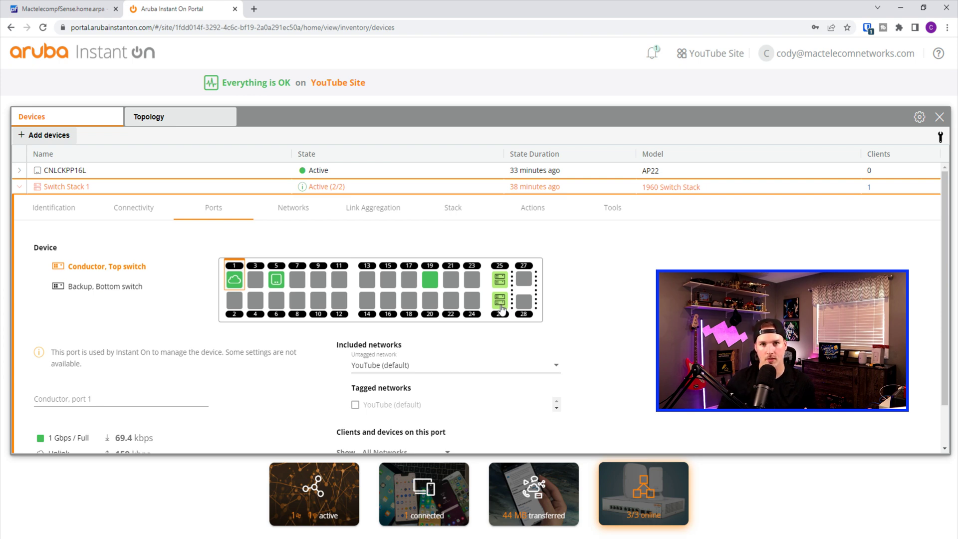
# Create a link aggregation on the Bottom switch with ports 25 and 26 using LACP
pyautogui.click(116, 287)
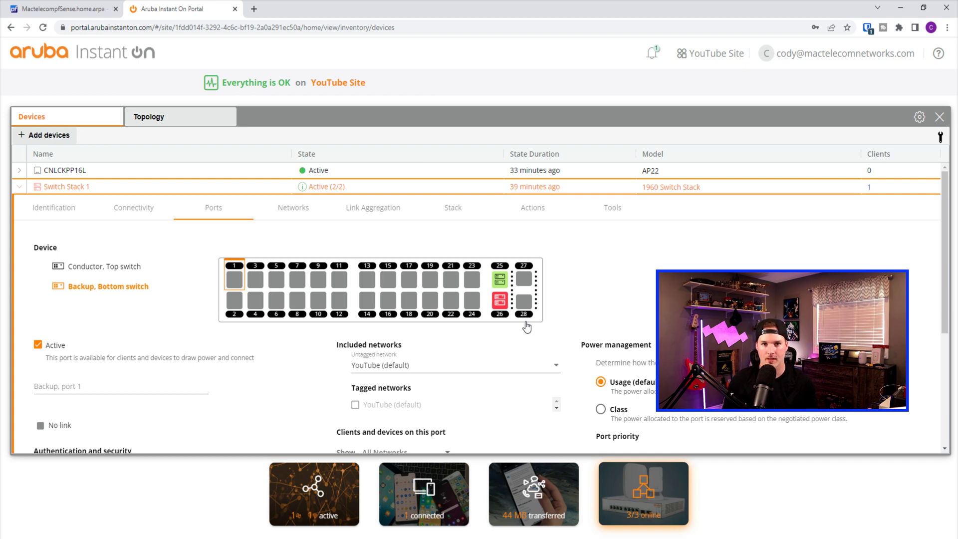
pyautogui.click(374, 216)
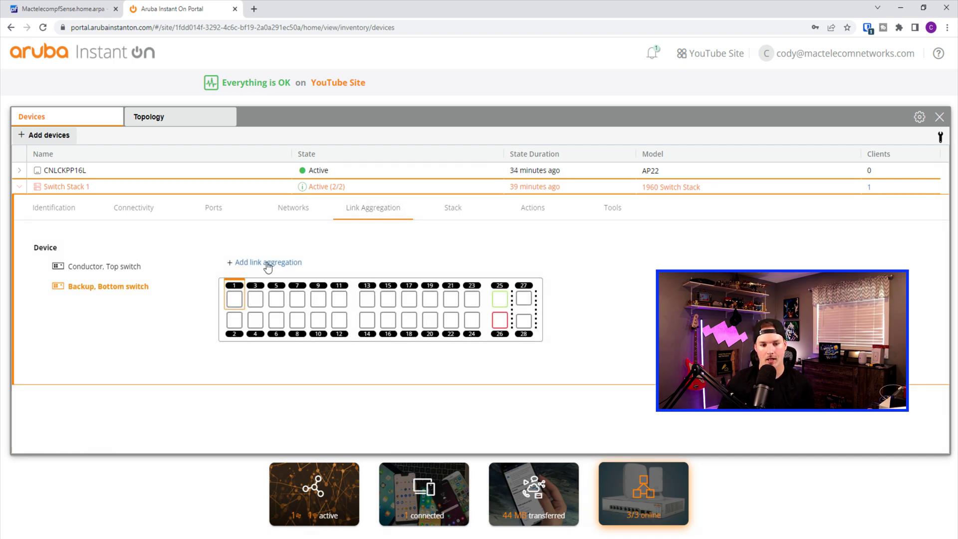
pyautogui.click(273, 264)
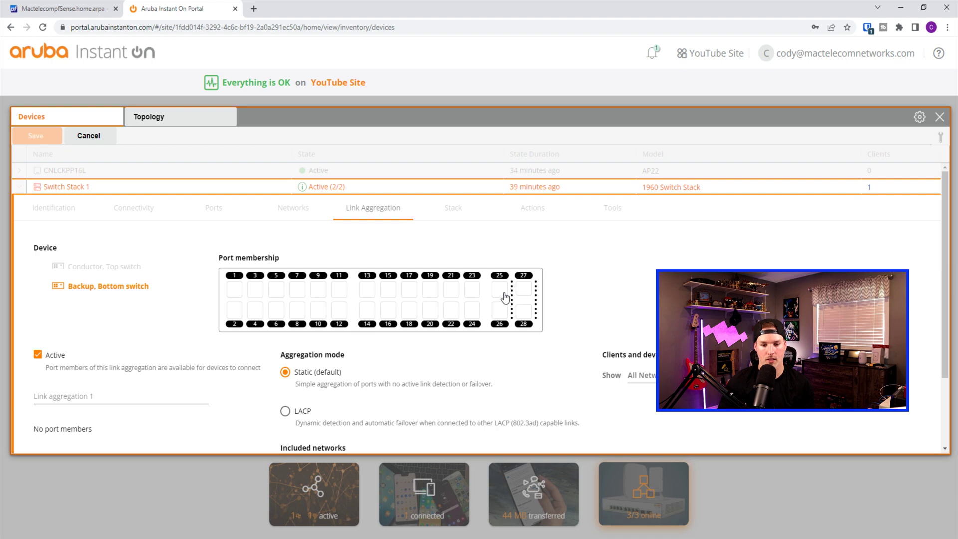
pyautogui.click(501, 291)
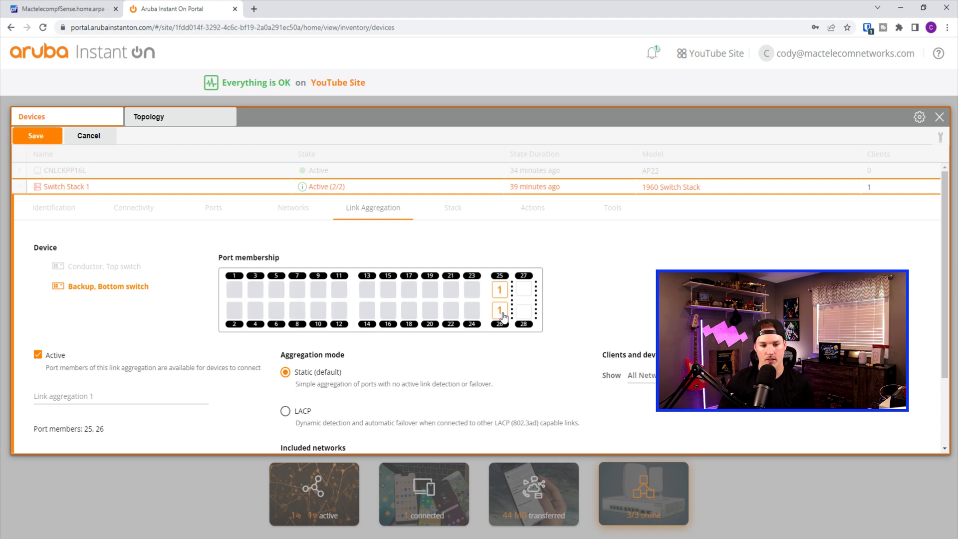
pyautogui.click(285, 411)
pyautogui.click(36, 136)
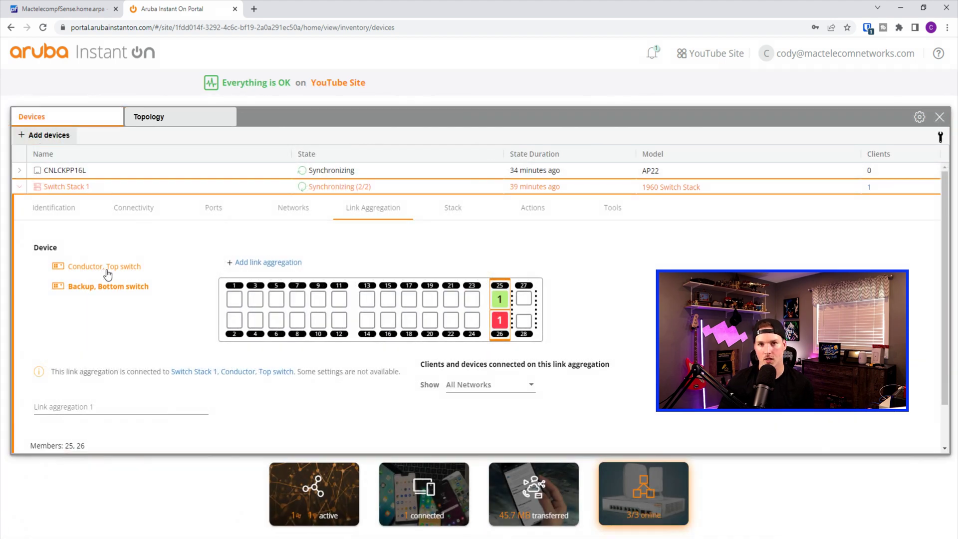
# Start a link aggregation on the Top switch and review its details
pyautogui.click(109, 270)
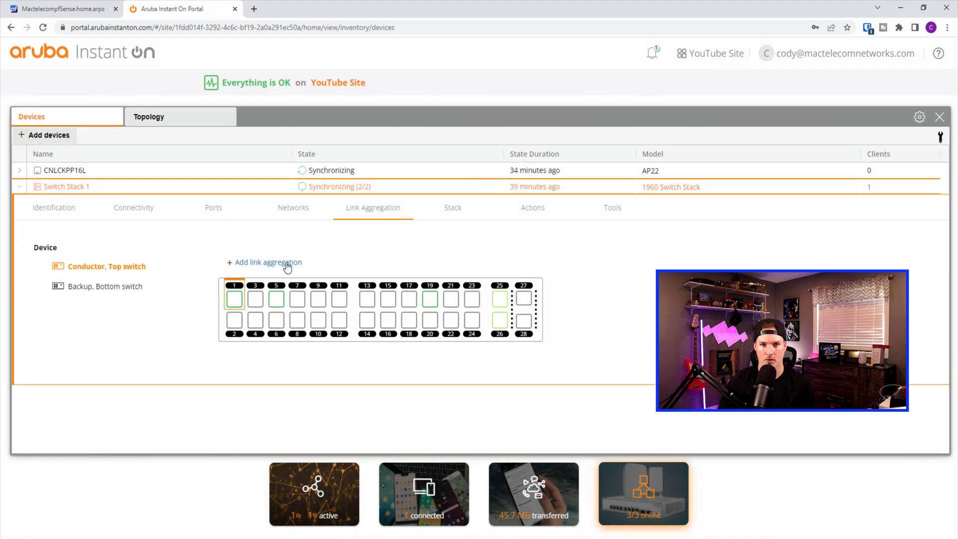
pyautogui.click(291, 263)
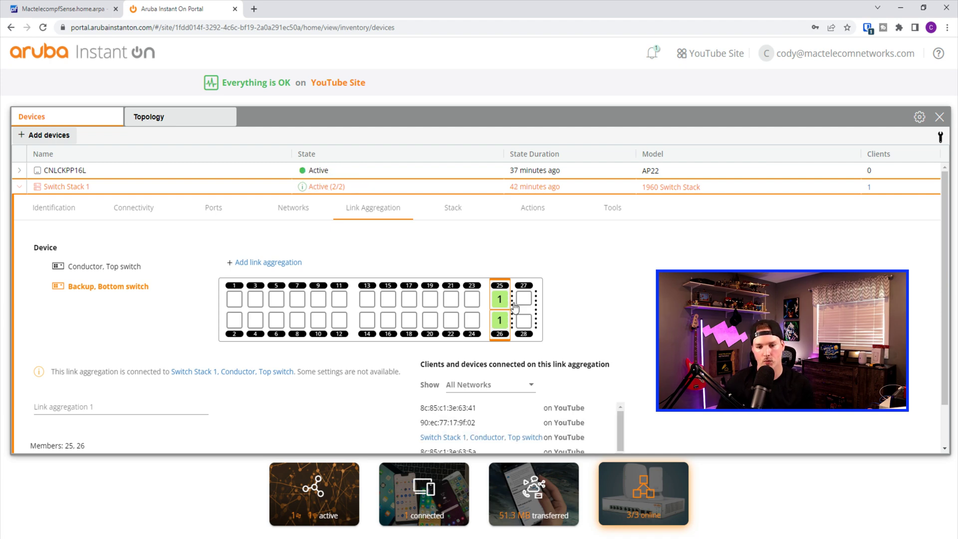
pyautogui.click(141, 269)
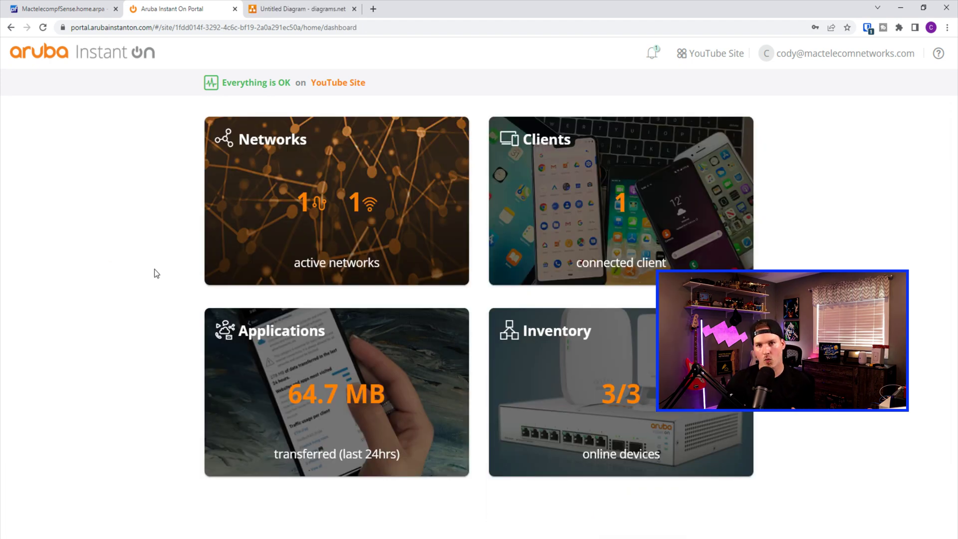
# Start a new wired network named Staff on VLAN 20
pyautogui.click(322, 170)
pyautogui.click(35, 133)
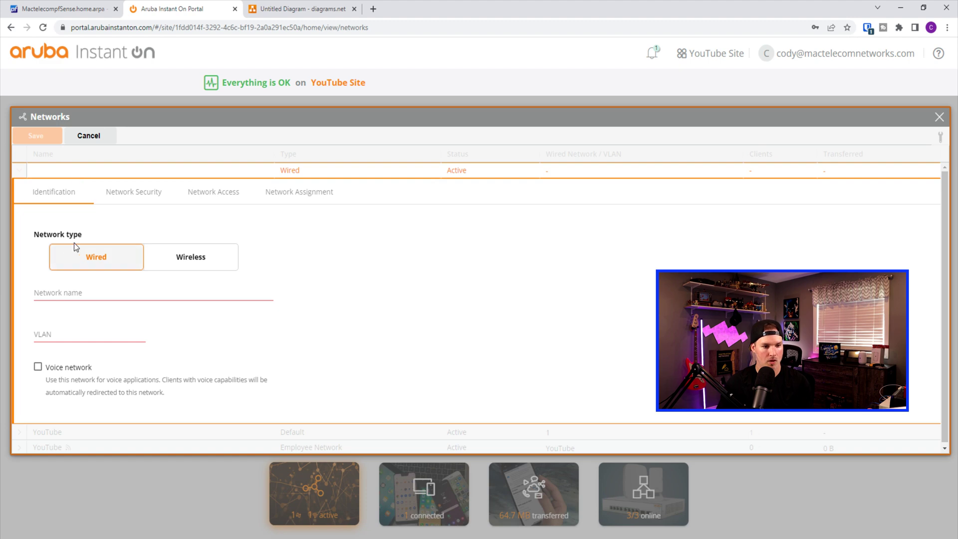
pyautogui.click(93, 290)
pyautogui.write('Staff')
pyautogui.click(78, 332)
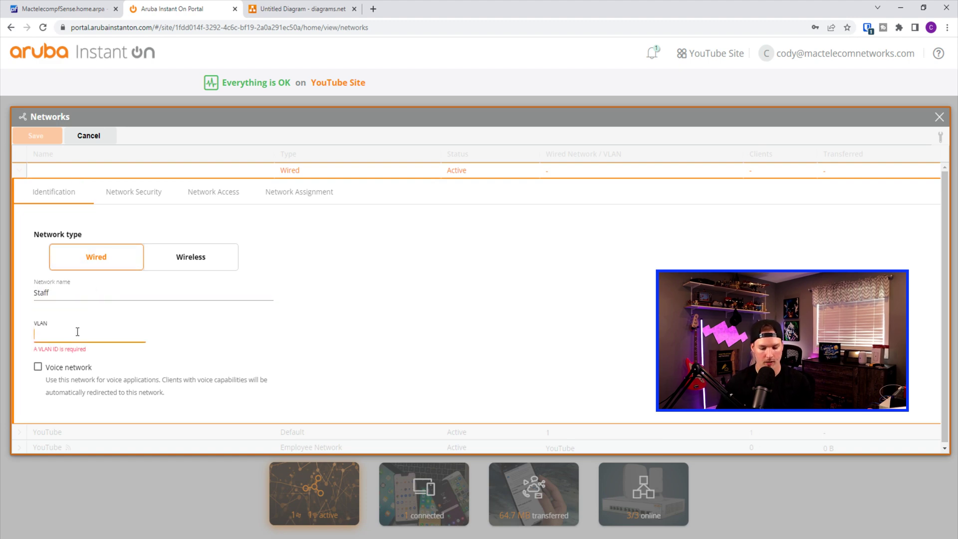
pyautogui.write('20')
# Turn on security protections and restricted access for Staff, then view its port assignment
pyautogui.click(147, 194)
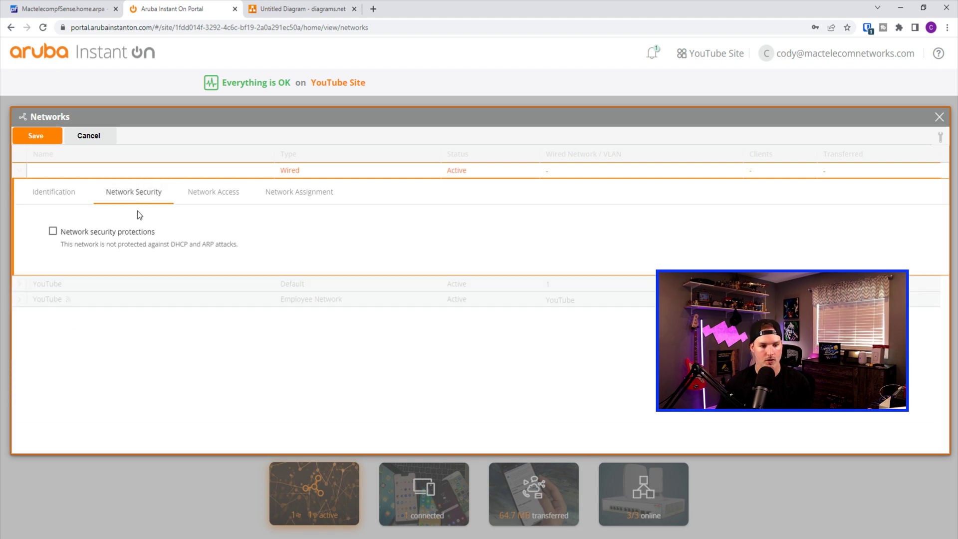
pyautogui.click(52, 232)
pyautogui.click(223, 195)
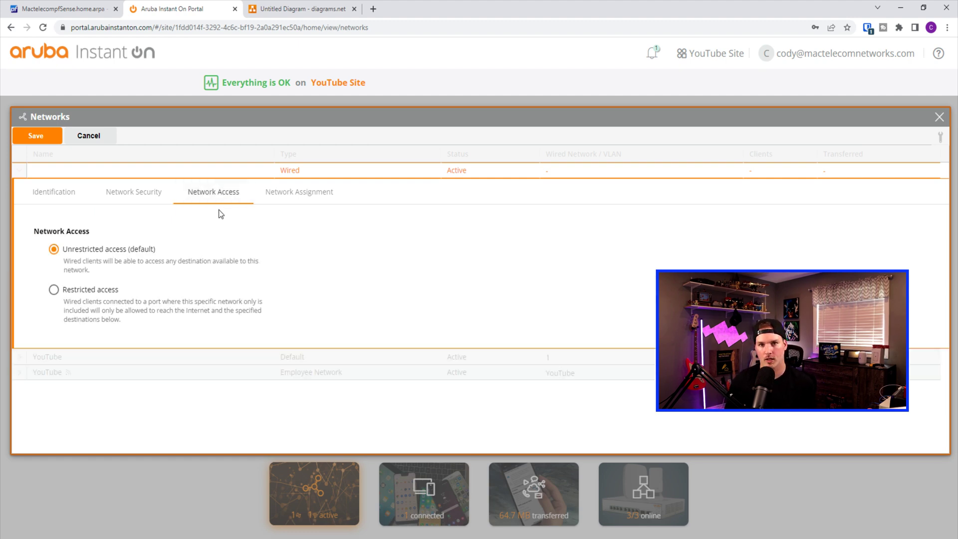
pyautogui.click(53, 290)
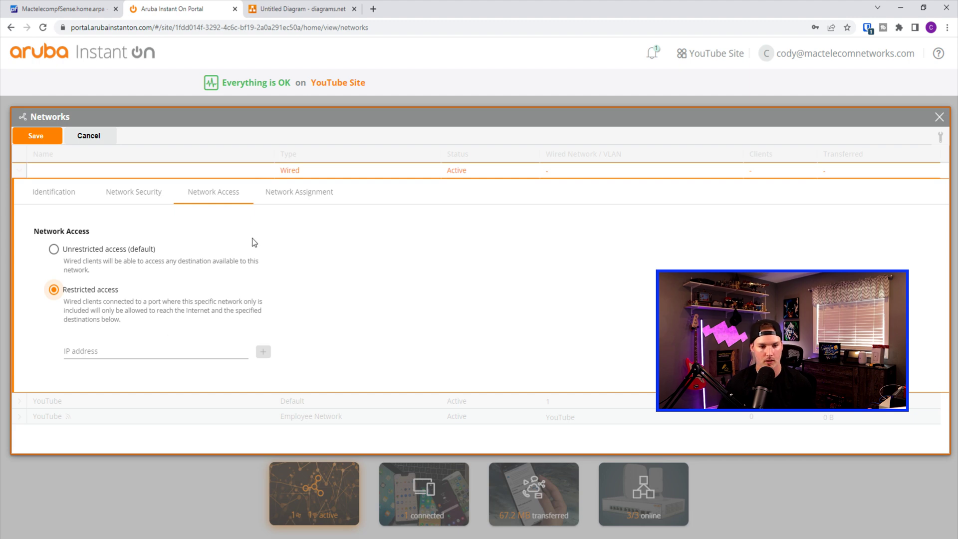
pyautogui.click(289, 201)
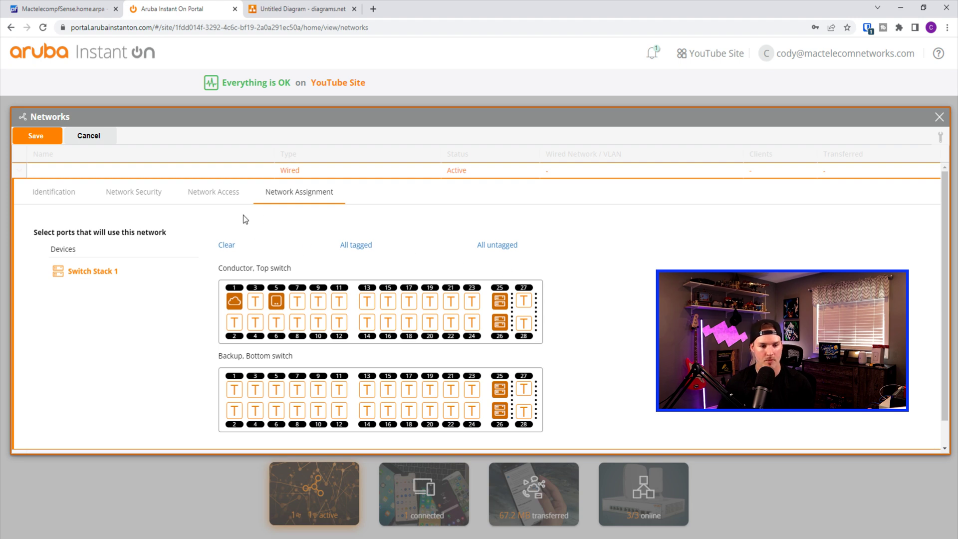
# Save Staff, then add and save a Guest wired network on VLAN 30 with security protections
pyautogui.click(53, 141)
pyautogui.click(98, 284)
pyautogui.write('Guest')
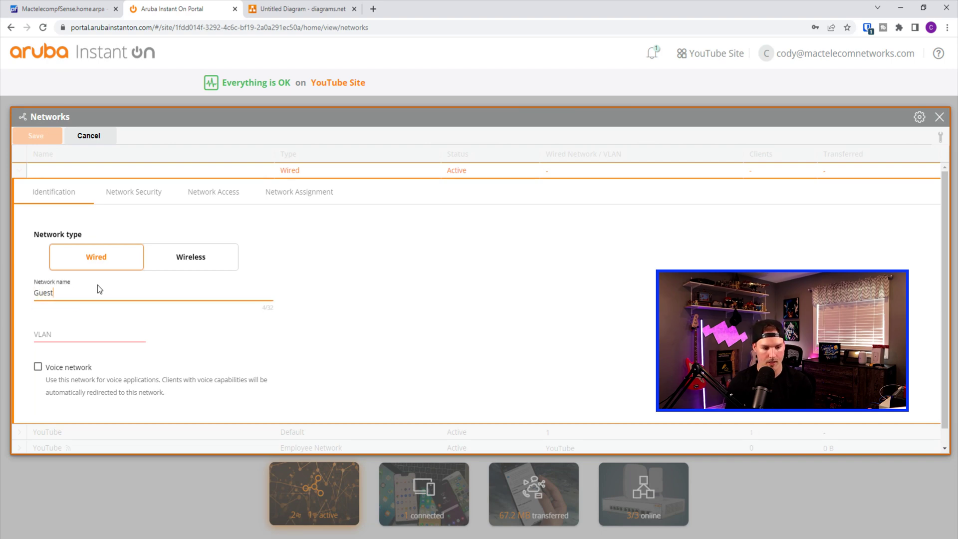
pyautogui.click(80, 332)
pyautogui.write('30')
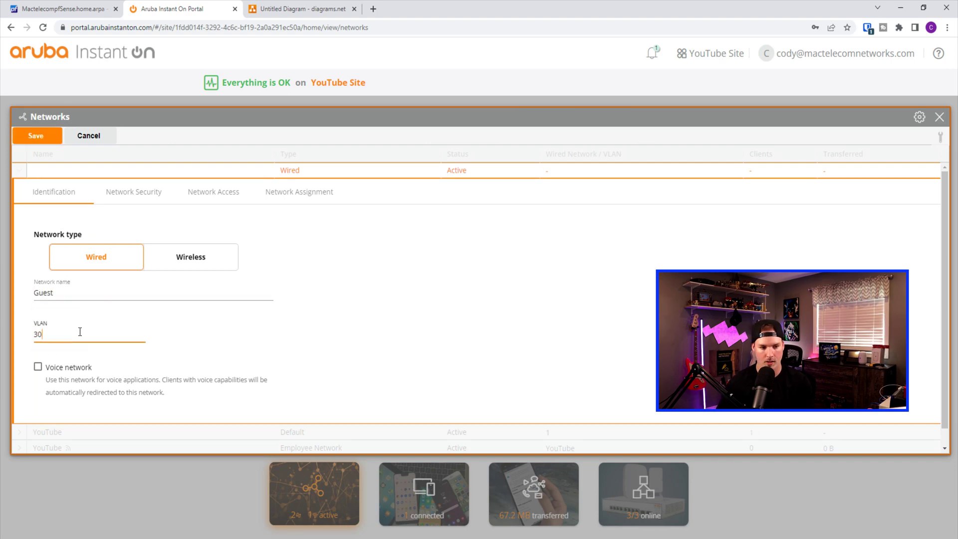
pyautogui.click(162, 202)
pyautogui.click(53, 231)
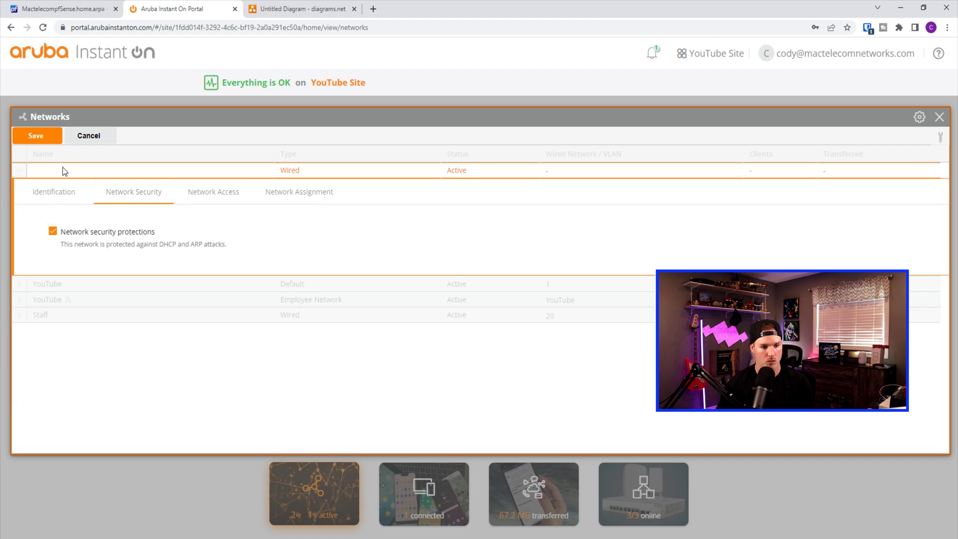
pyautogui.click(44, 137)
# Add and save a Camera wired network on VLAN 40 with security protections
pyautogui.click(95, 288)
pyautogui.write('Camera')
pyautogui.click(96, 333)
pyautogui.write('40')
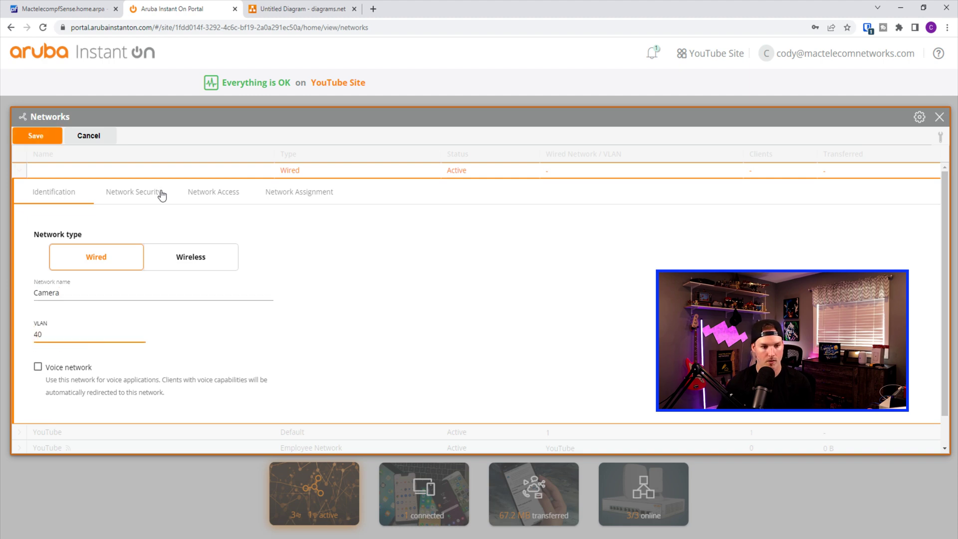
pyautogui.click(163, 199)
pyautogui.click(53, 232)
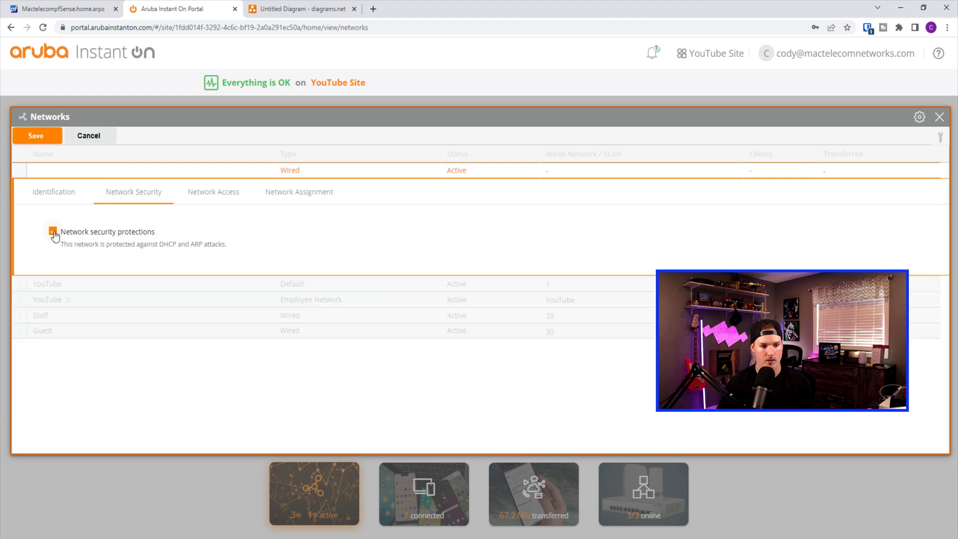
pyautogui.click(47, 142)
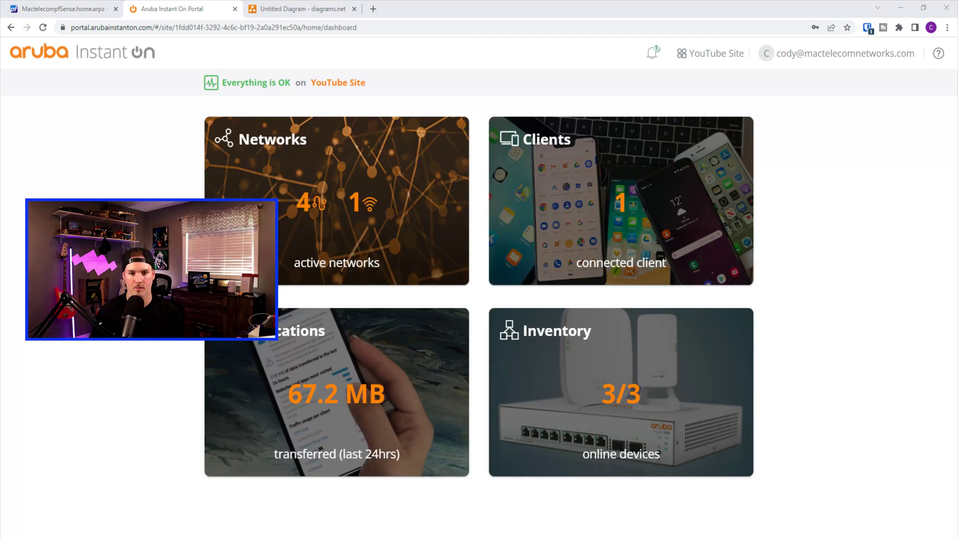
# Tag the Staff and Guest networks on Switch Stack 1's uplink port 1 and save
pyautogui.click(611, 344)
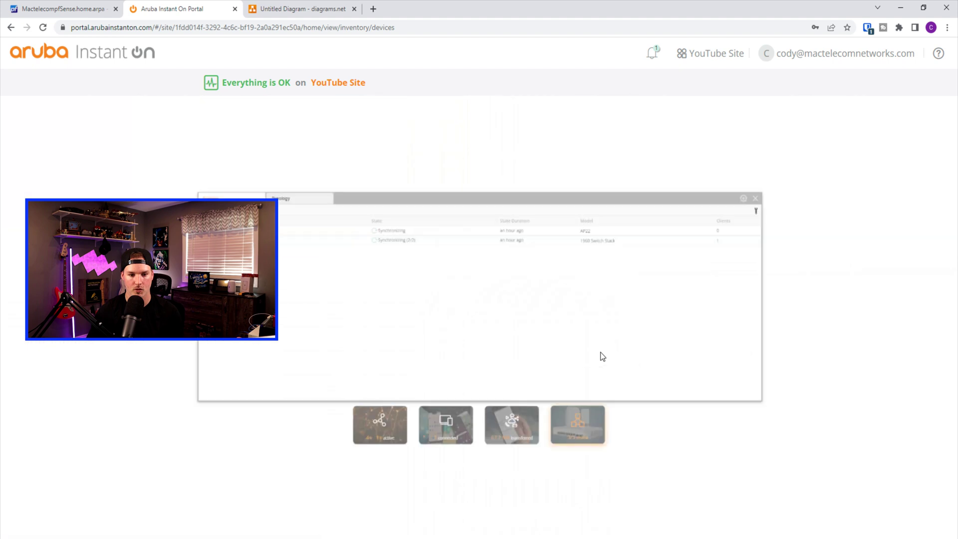
pyautogui.click(65, 187)
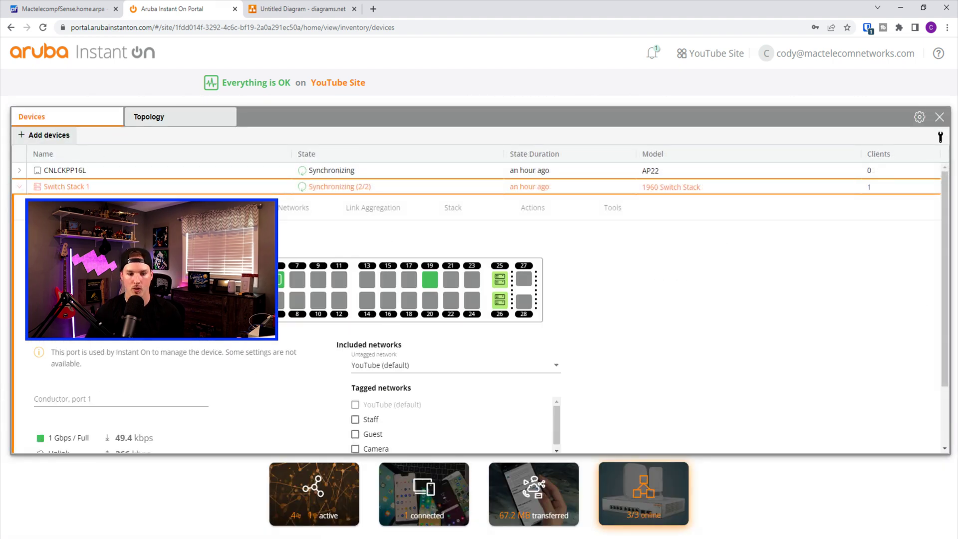
pyautogui.scroll(-2, 392, 298)
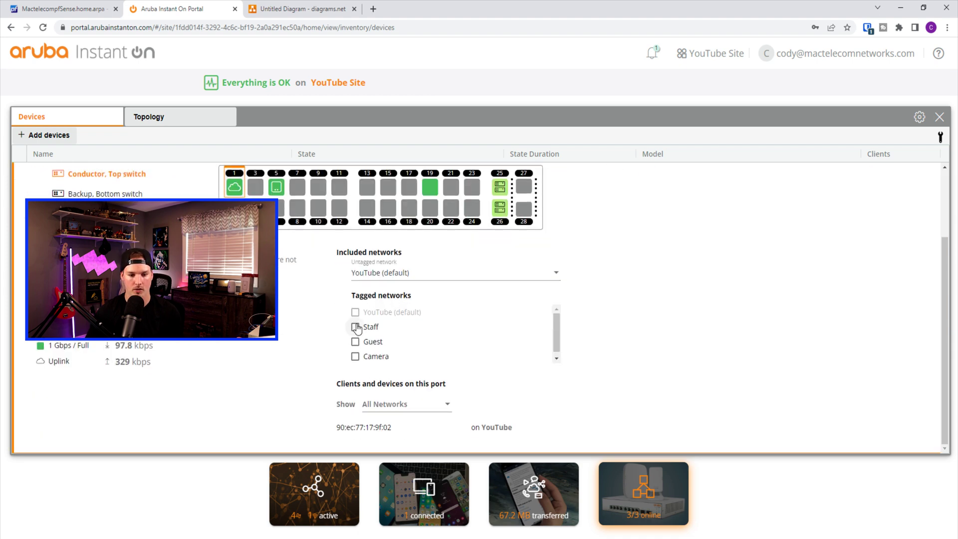
pyautogui.click(355, 327)
pyautogui.click(356, 343)
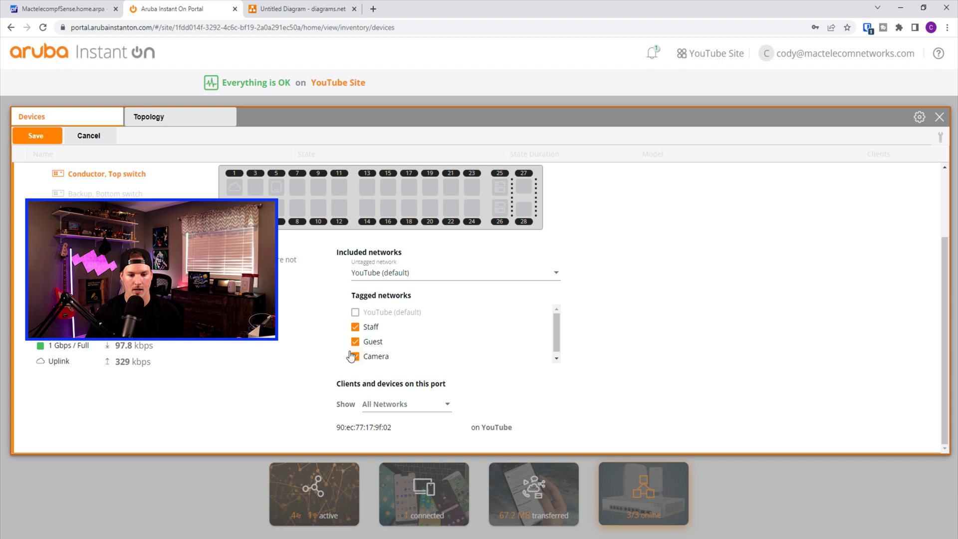
pyautogui.click(34, 136)
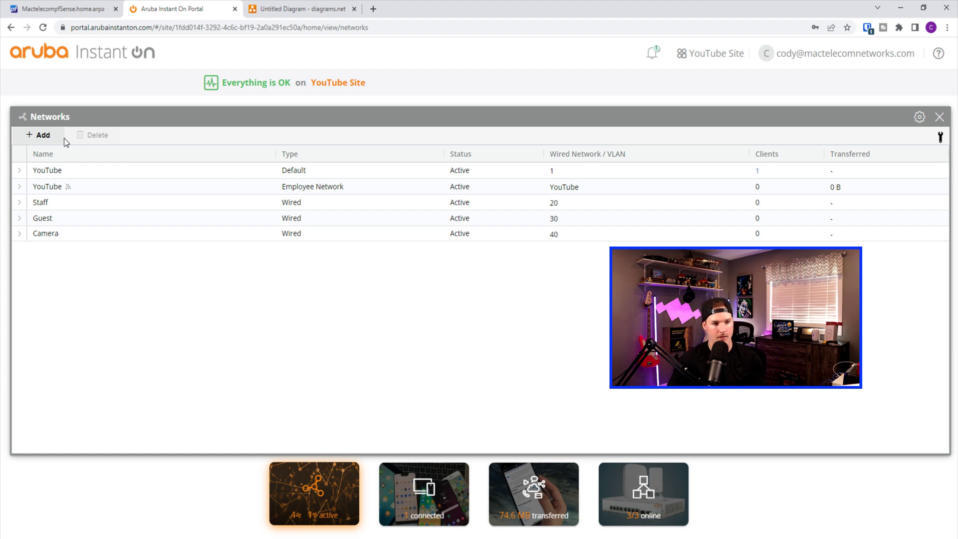
pyautogui.click(44, 139)
# Make the new network a wireless guest network named Guest
pyautogui.click(219, 257)
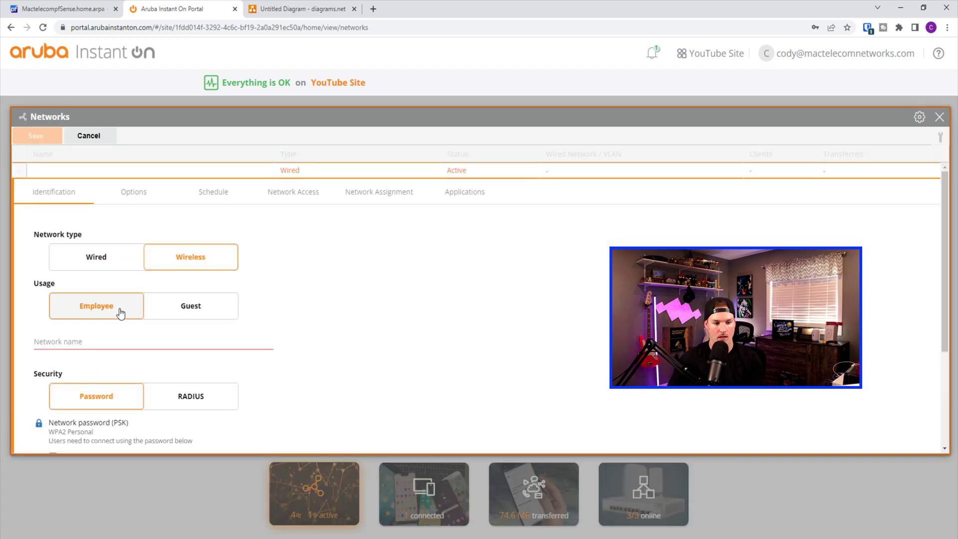
pyautogui.click(184, 312)
pyautogui.click(89, 342)
pyautogui.write('Guest')
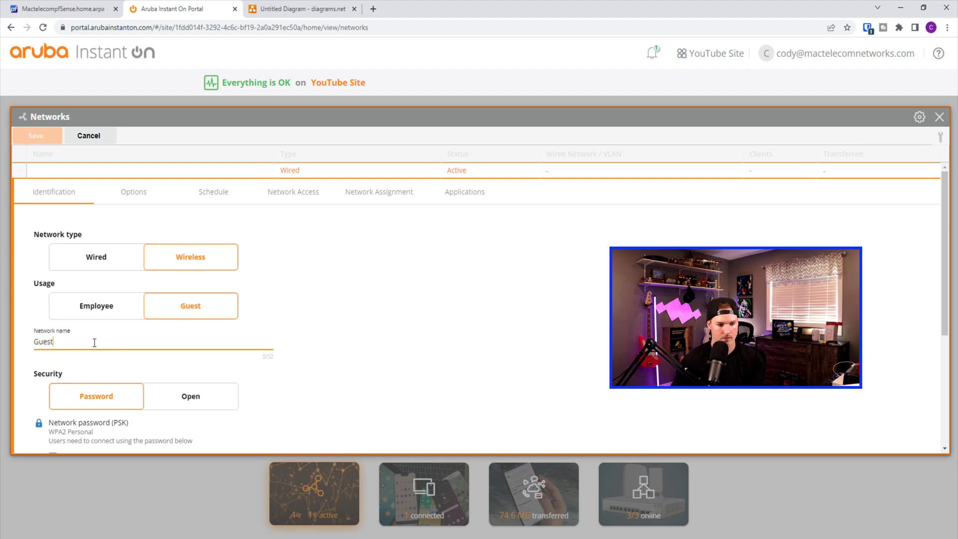
pyautogui.scroll(-1, 94, 343)
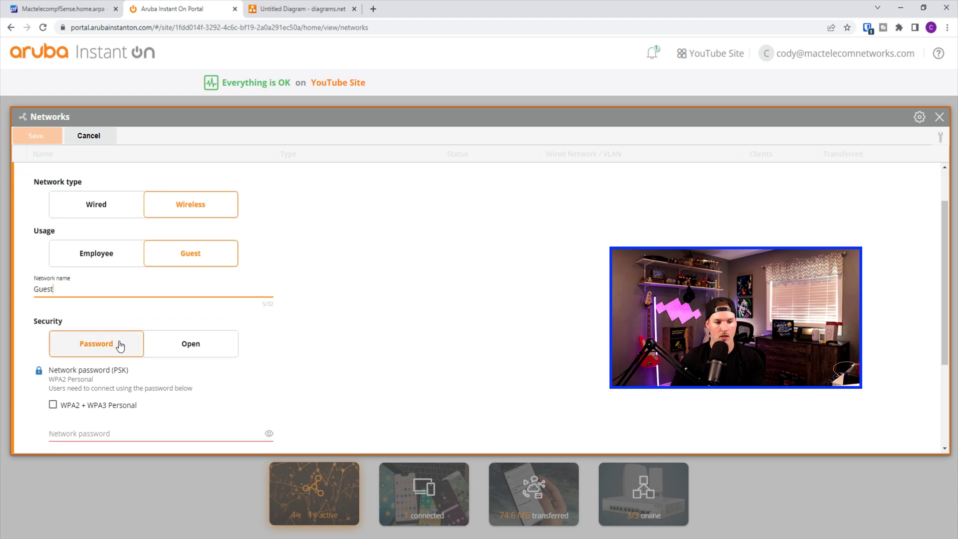
pyautogui.scroll(-1, 120, 360)
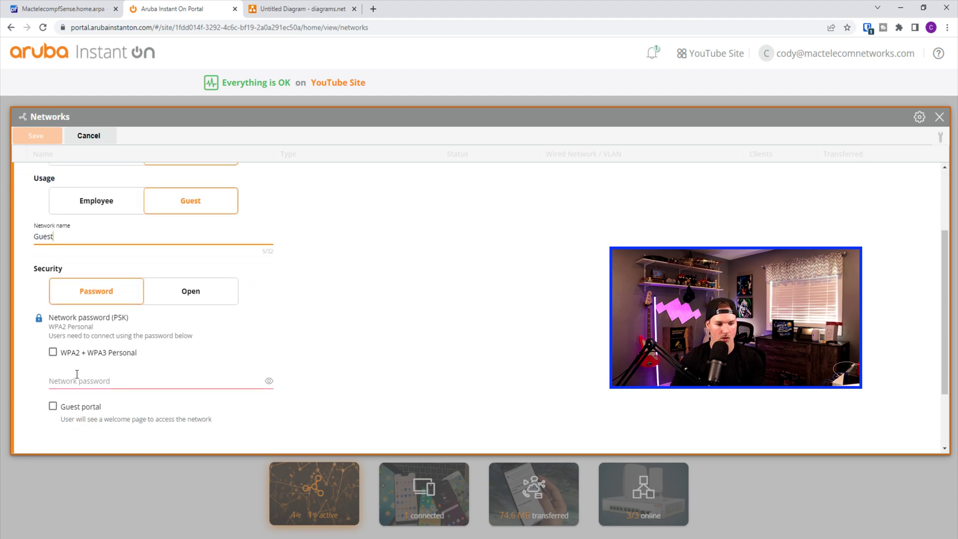
# Secure the Guest Wi-Fi with WPA2 + WPA3 Personal and a network password
pyautogui.click(53, 353)
pyautogui.click(69, 383)
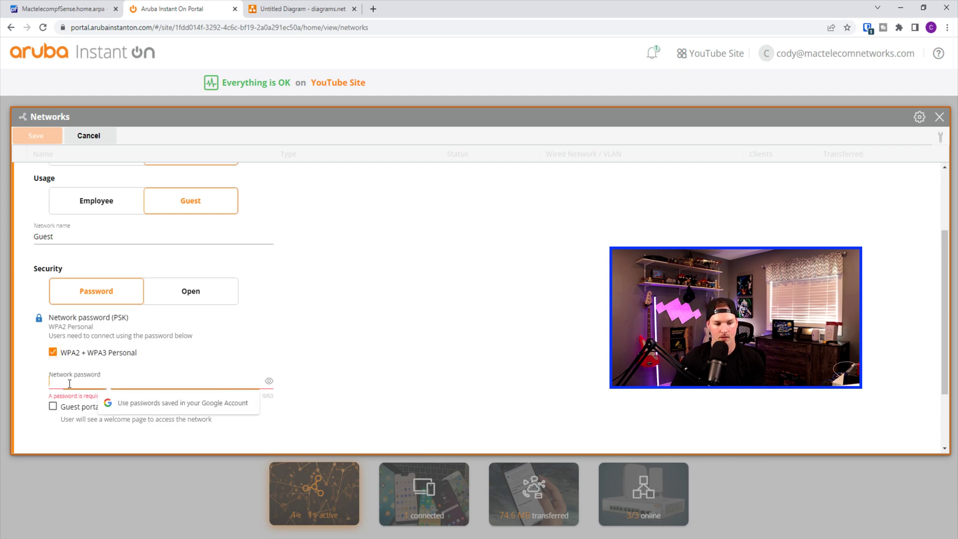
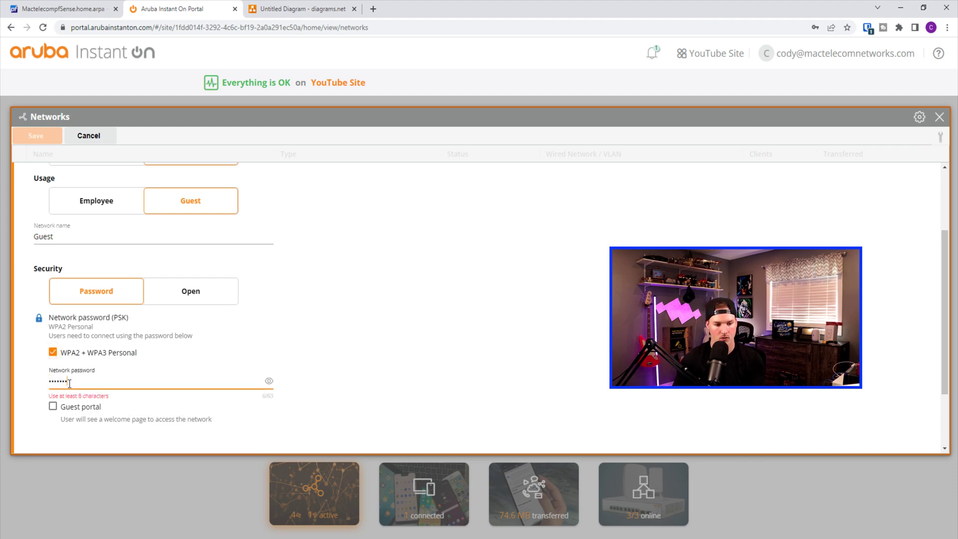
pyautogui.scroll(-2, 250, 346)
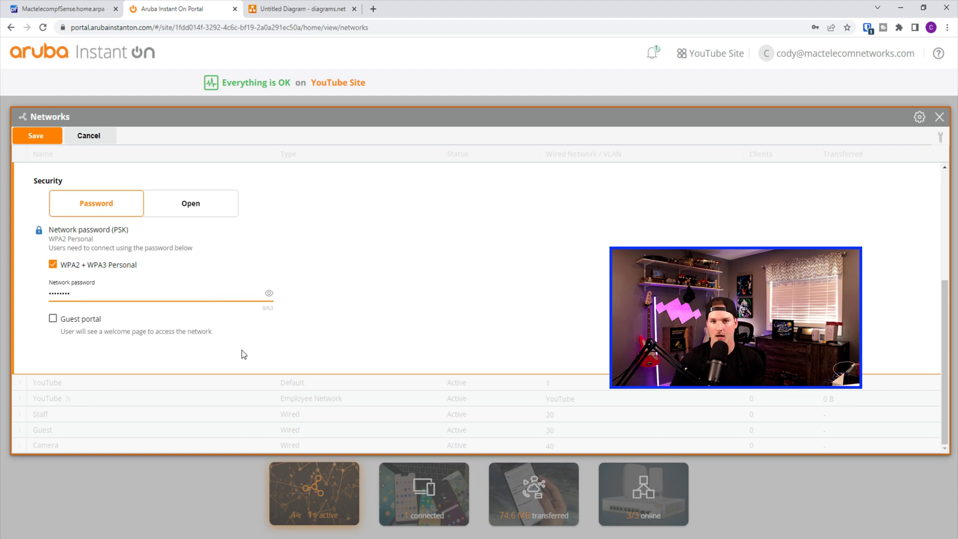
pyautogui.scroll(5, 241, 355)
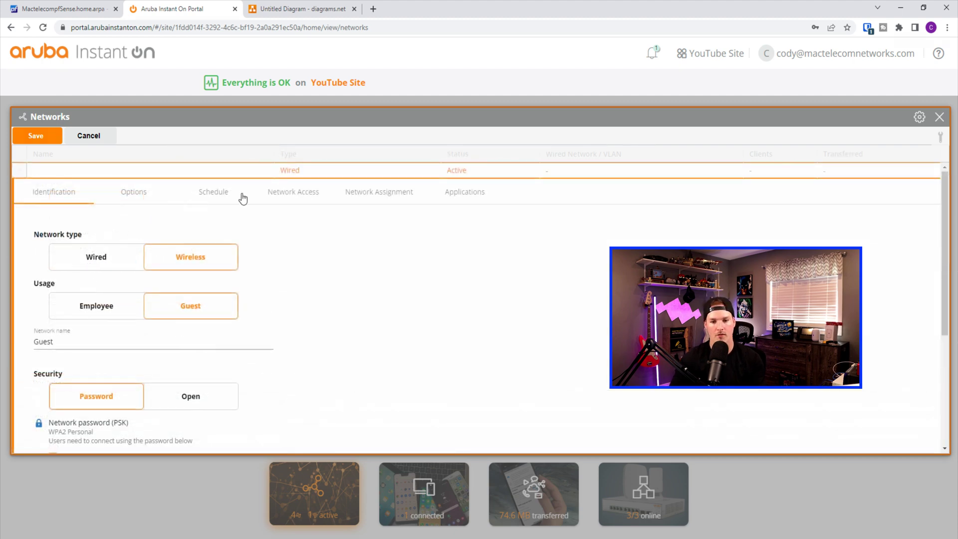
pyautogui.click(143, 196)
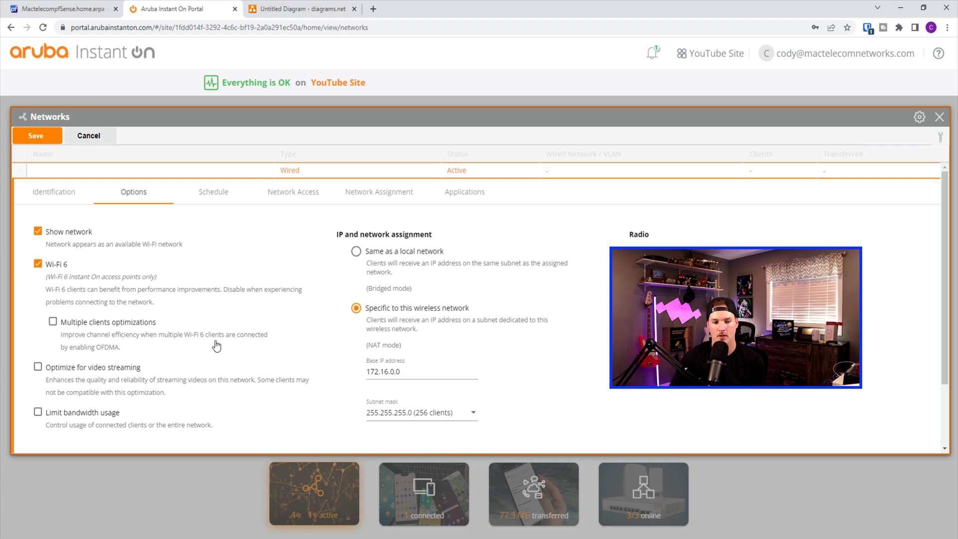
# Enable multiple clients optimizations and bridge the Guest Wi-Fi onto the Guest local network
pyautogui.click(53, 322)
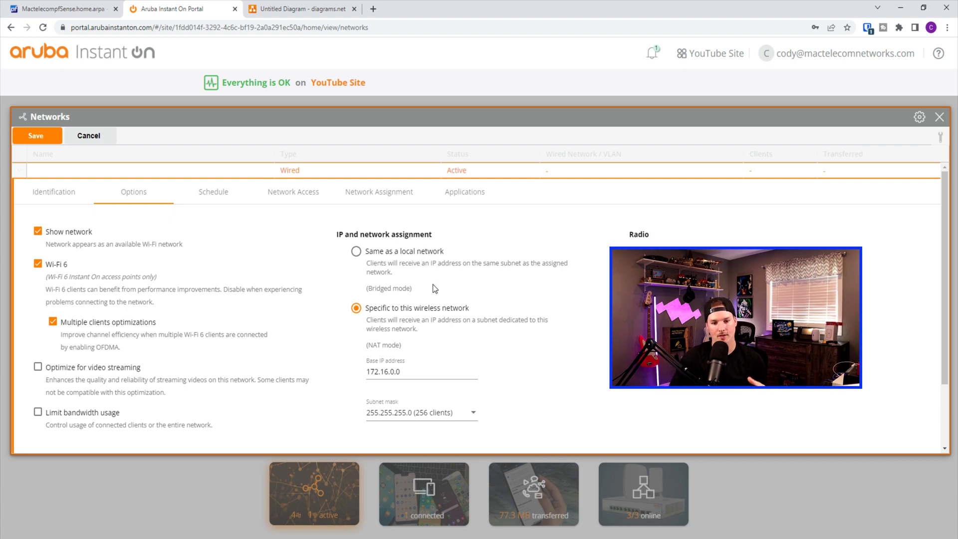
pyautogui.tripleClick(387, 374)
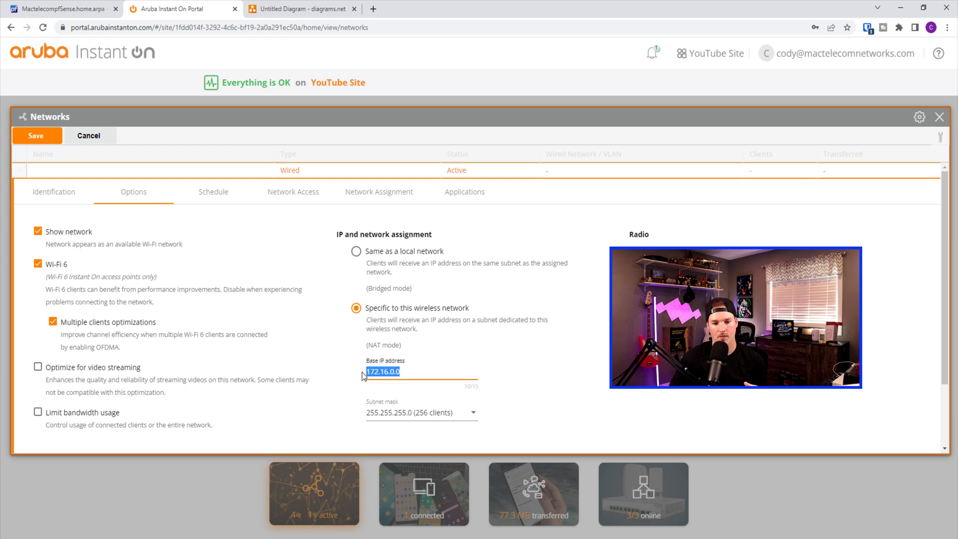
pyautogui.click(356, 252)
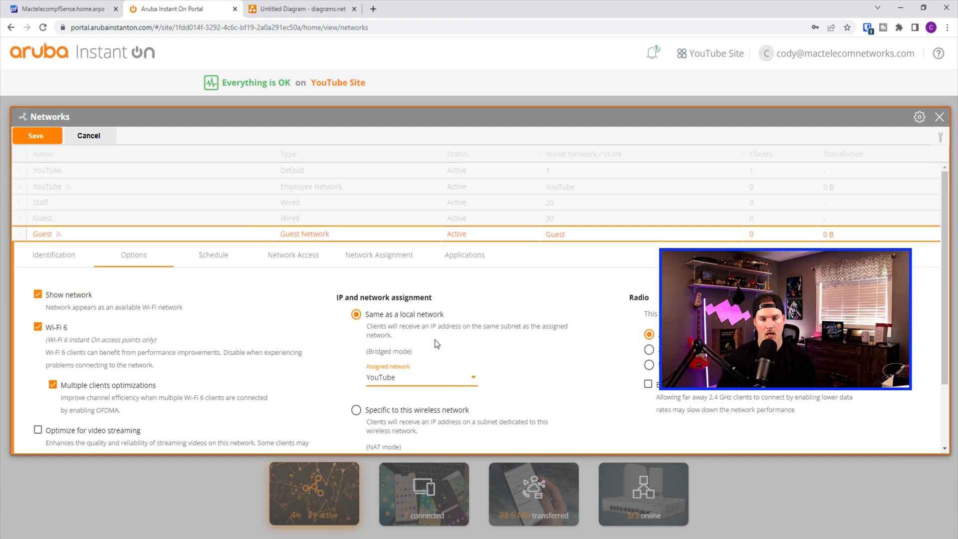
pyautogui.click(444, 387)
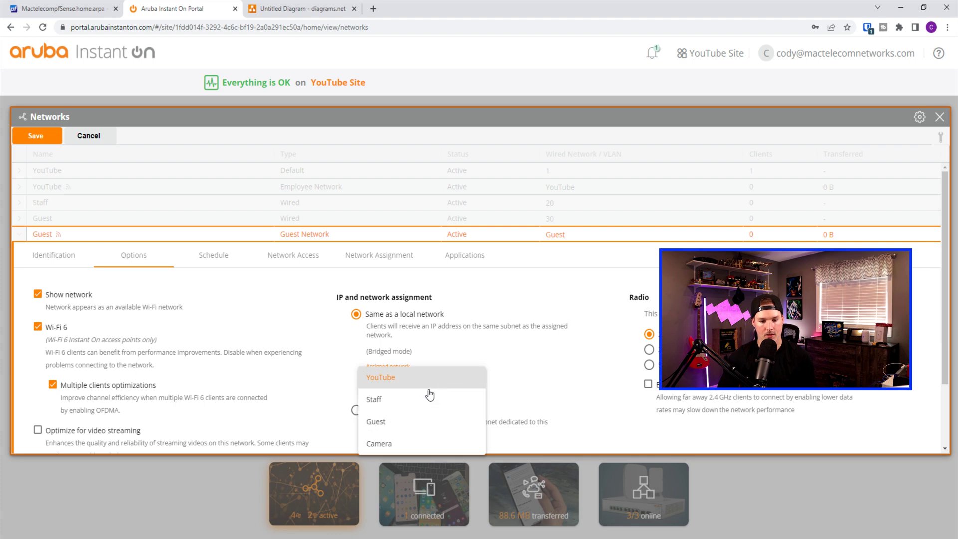
pyautogui.click(407, 421)
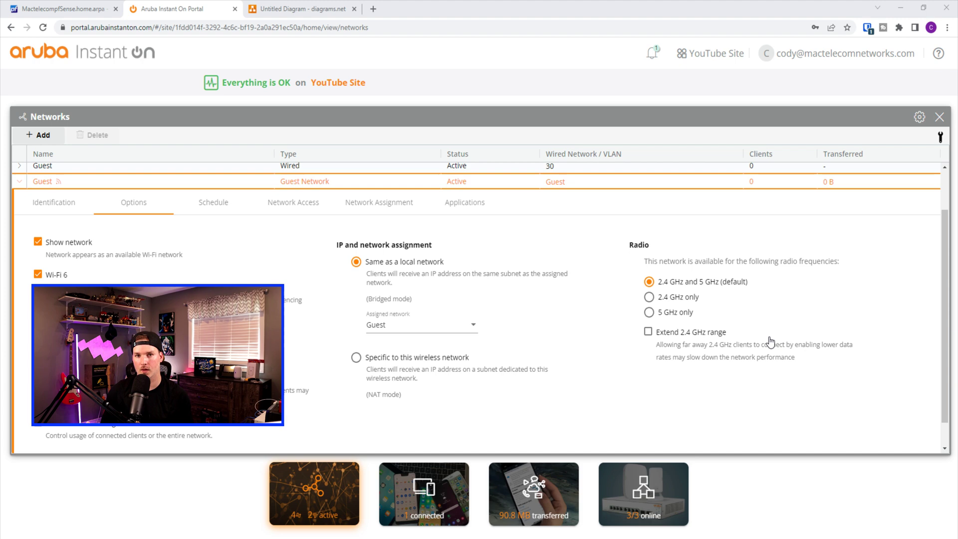
pyautogui.click(235, 214)
# Switch the Guest wireless network to Restricted access and review its Network Assignment
pyautogui.click(315, 260)
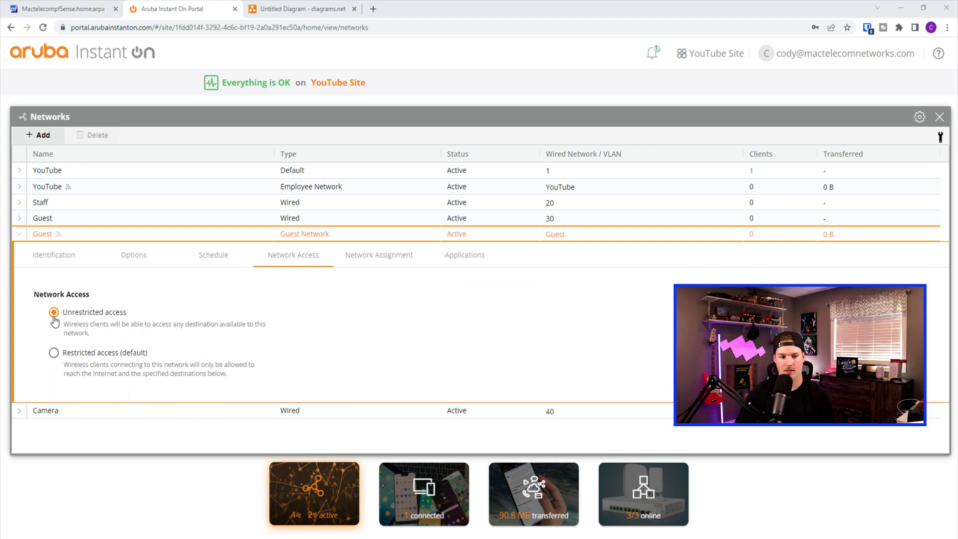
pyautogui.click(53, 354)
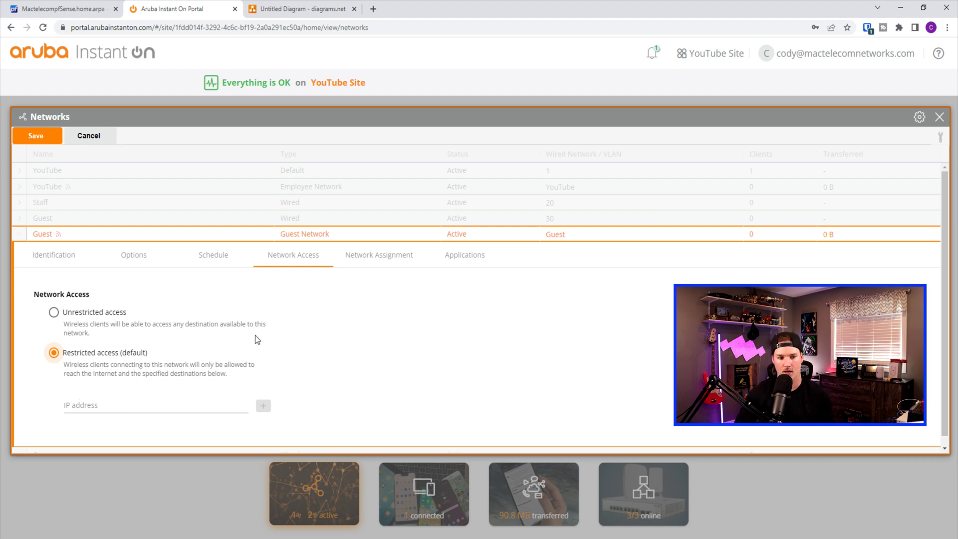
pyautogui.click(379, 260)
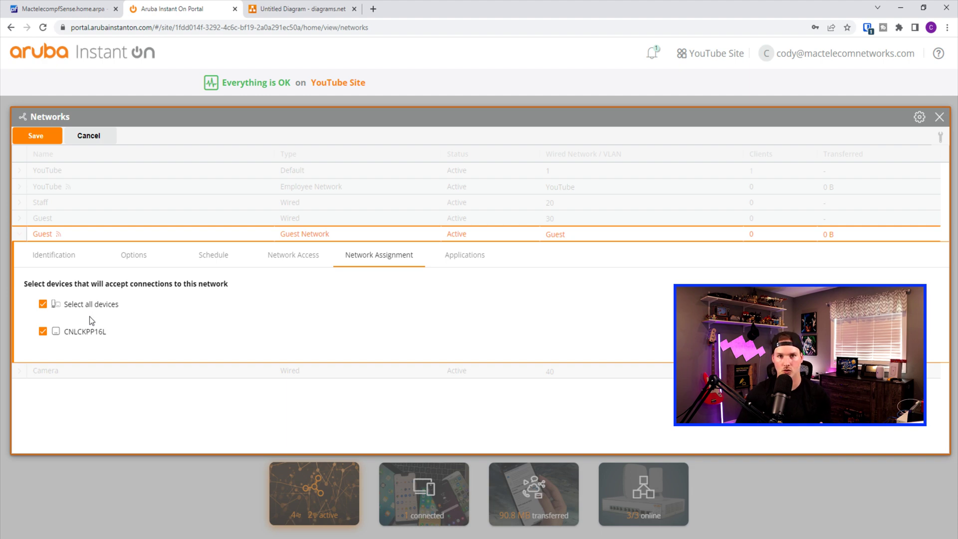
# In the Guest network's Applications list, untick the Malicious and risk category
pyautogui.click(465, 255)
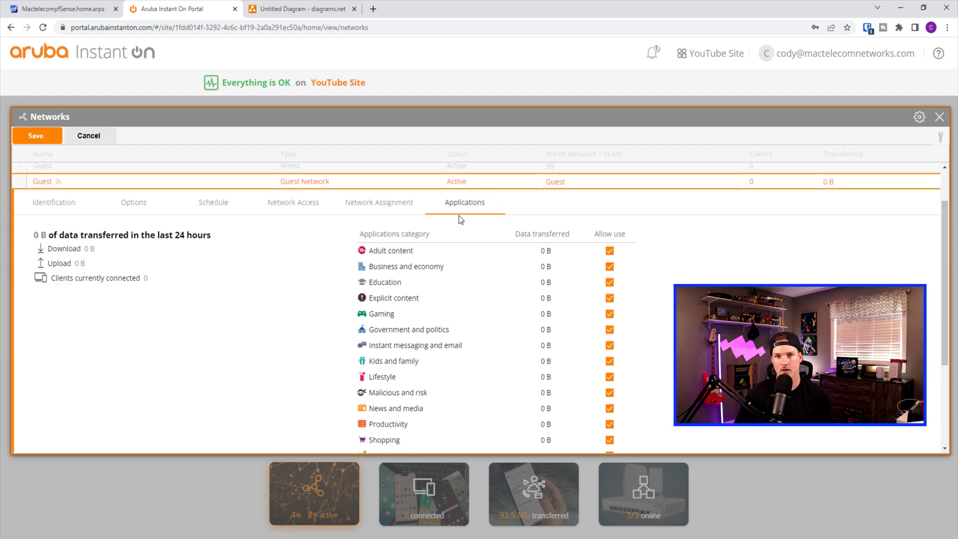
pyautogui.scroll(-3, 448, 240)
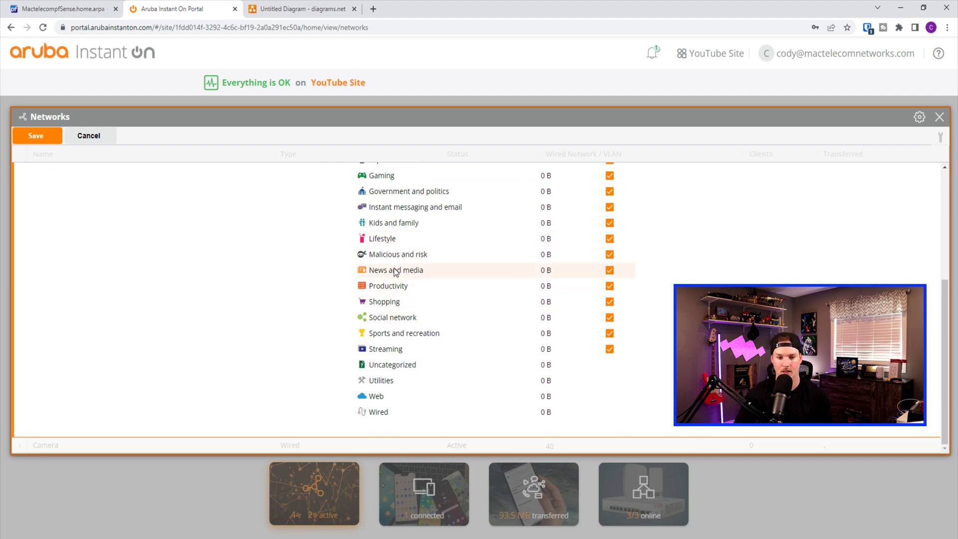
pyautogui.scroll(1, 421, 258)
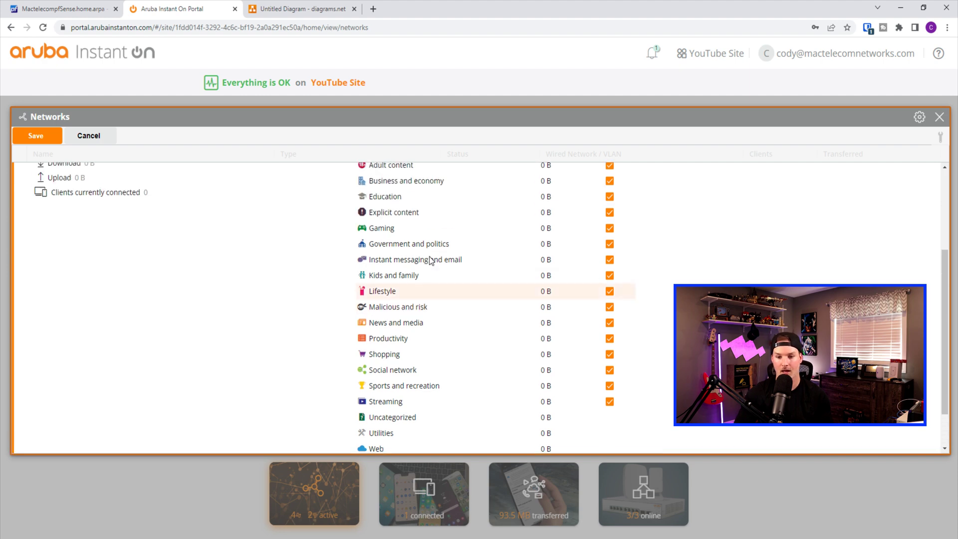
pyautogui.click(609, 308)
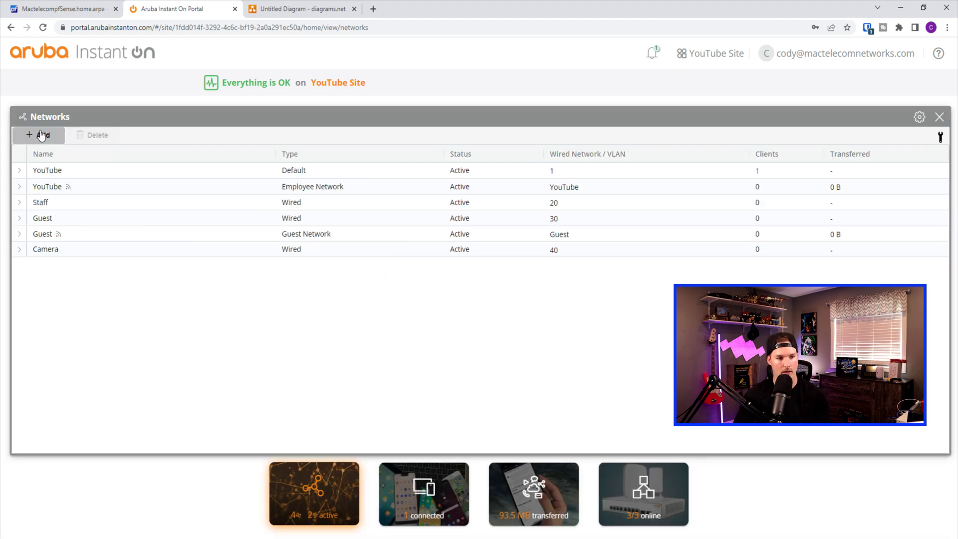
# Add a wireless network named 'Staff' with a password and WPA2 + WPA3 Personal security
pyautogui.click(41, 135)
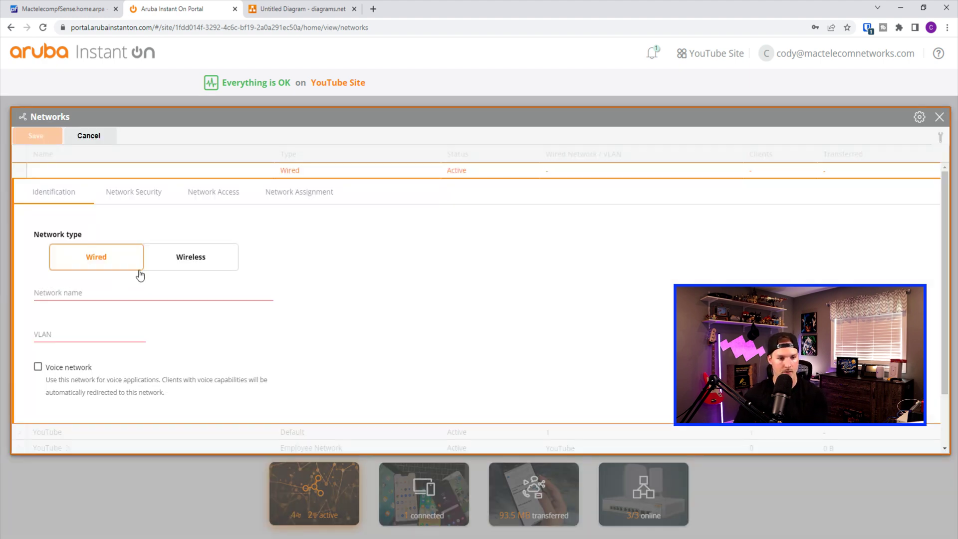
pyautogui.click(182, 259)
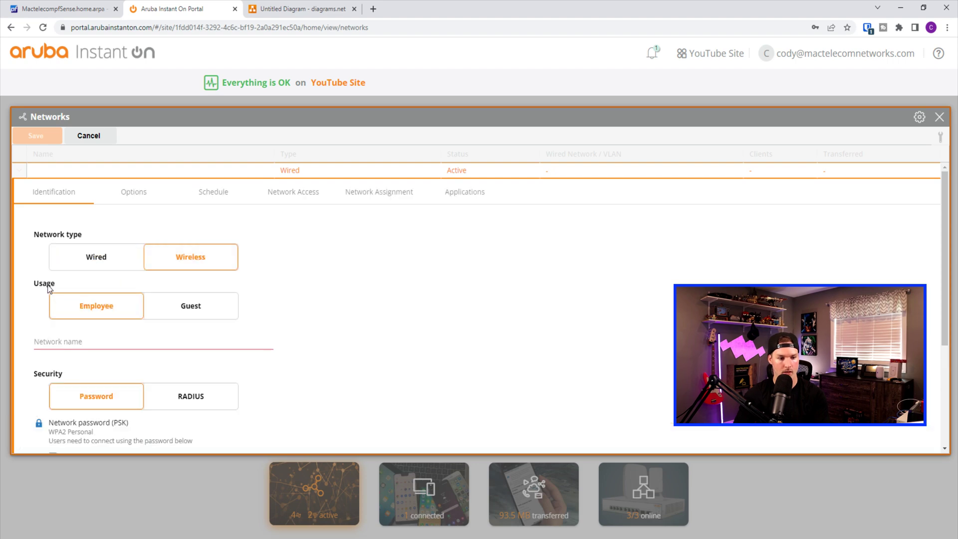
pyautogui.click(92, 341)
pyautogui.write('Staff')
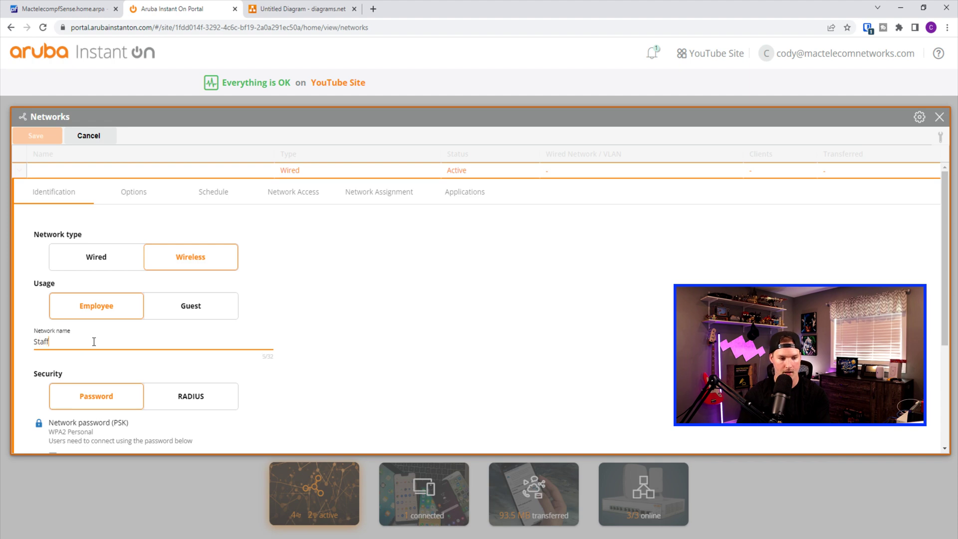
pyautogui.scroll(-3, 52, 319)
pyautogui.click(74, 321)
pyautogui.write('********')
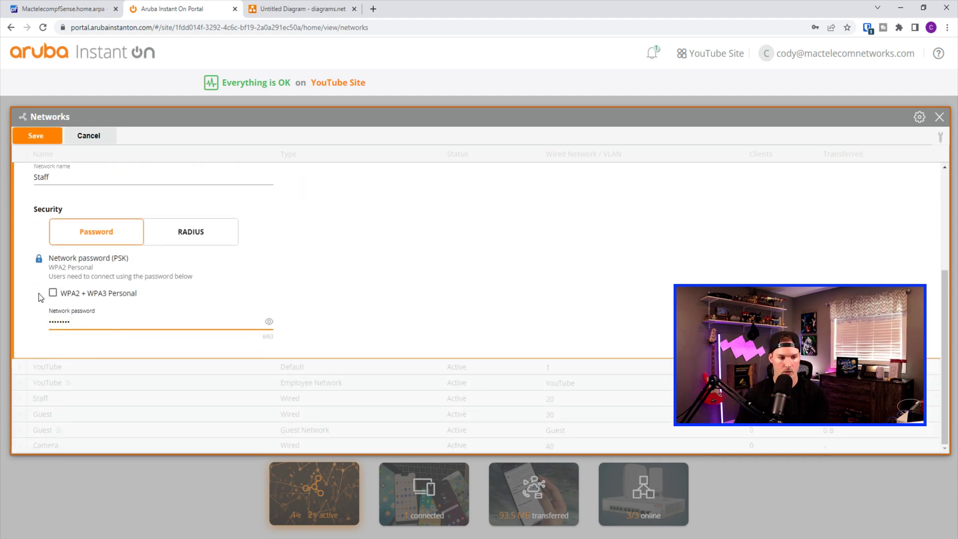
pyautogui.click(53, 293)
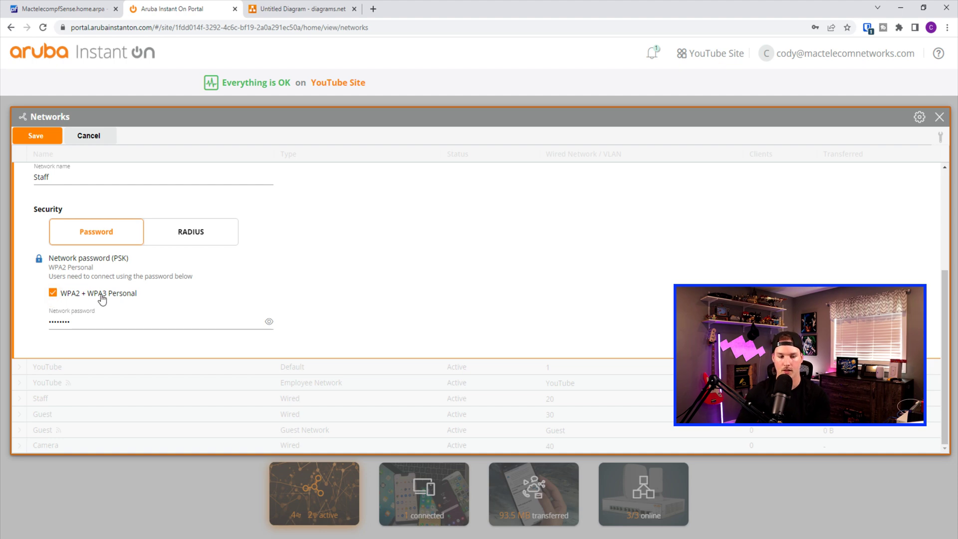
# Run ipconfig to confirm the Wi-Fi adapter has 10.10.20.10 with gateway 10.10.20.1
pyautogui.scroll(3, 107, 290)
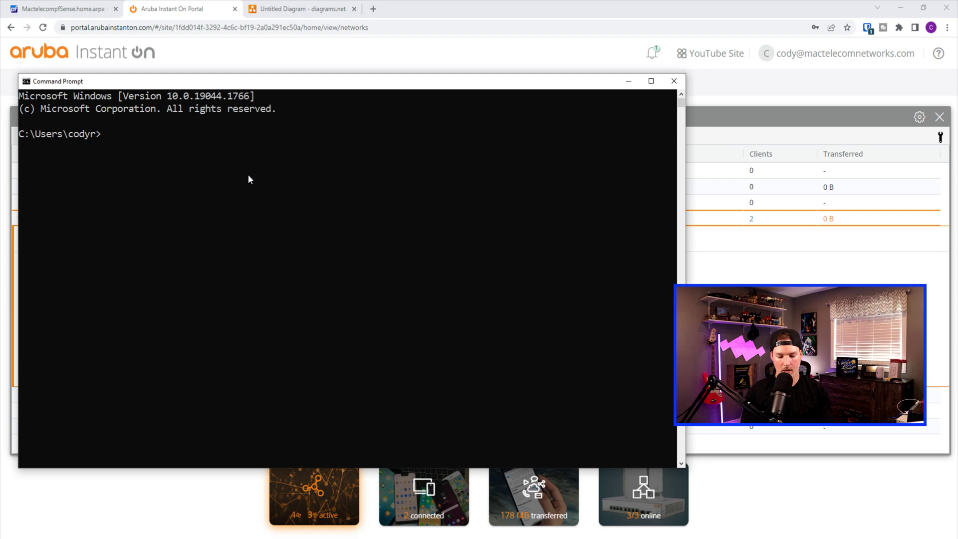
pyautogui.write('ipconfig')
pyautogui.press('Return')
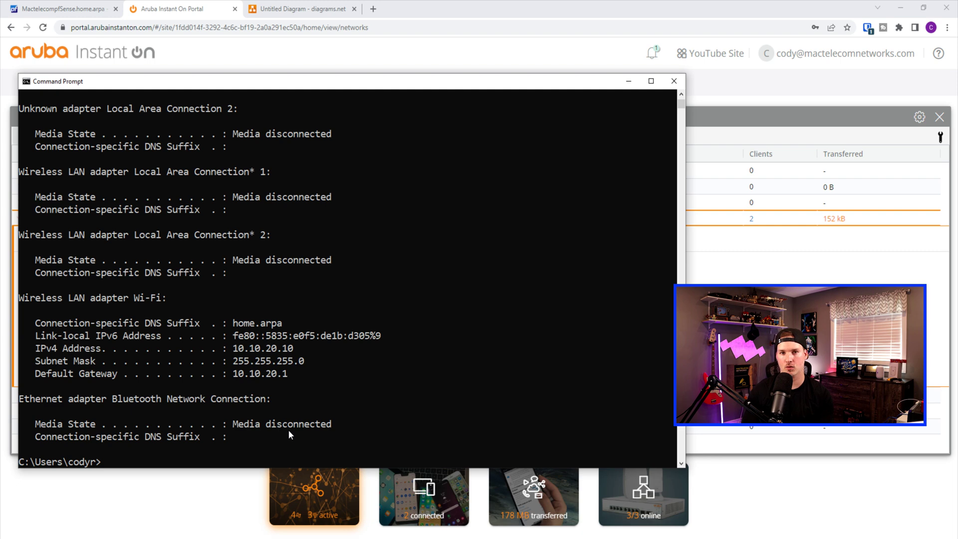
# Ping 10.10.10.1 from Command Prompt and confirm it replies
pyautogui.write('ping')
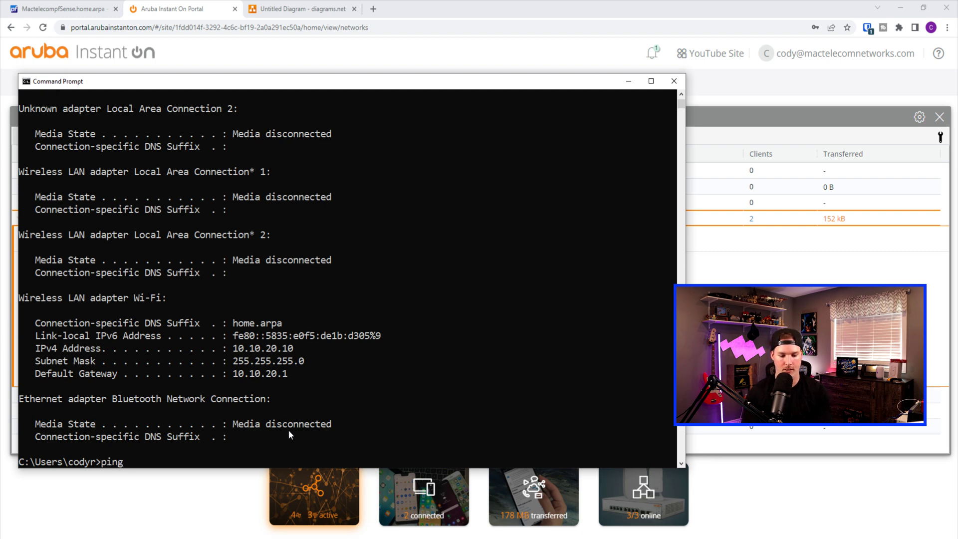
pyautogui.write(' 10.10.10.10.')
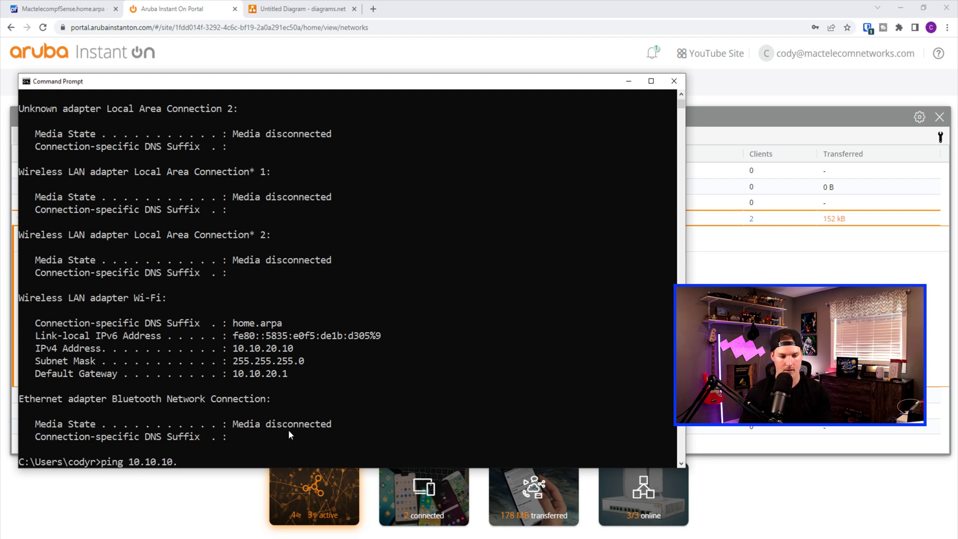
pyautogui.press('Return')
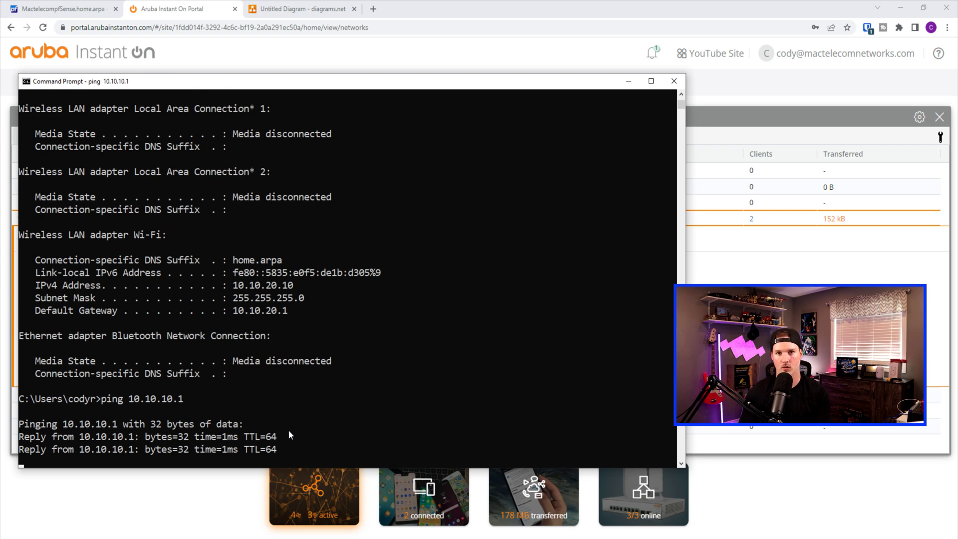
pyautogui.hotkey('ctrl', 'c')
# Edit the previous command to ping 10.10.30.1, confirm replies, and return to the browser
pyautogui.press('Up')
pyautogui.press('Left')
pyautogui.press('Left')
pyautogui.press('BackSpace')
pyautogui.write('3')
pyautogui.press('Return')
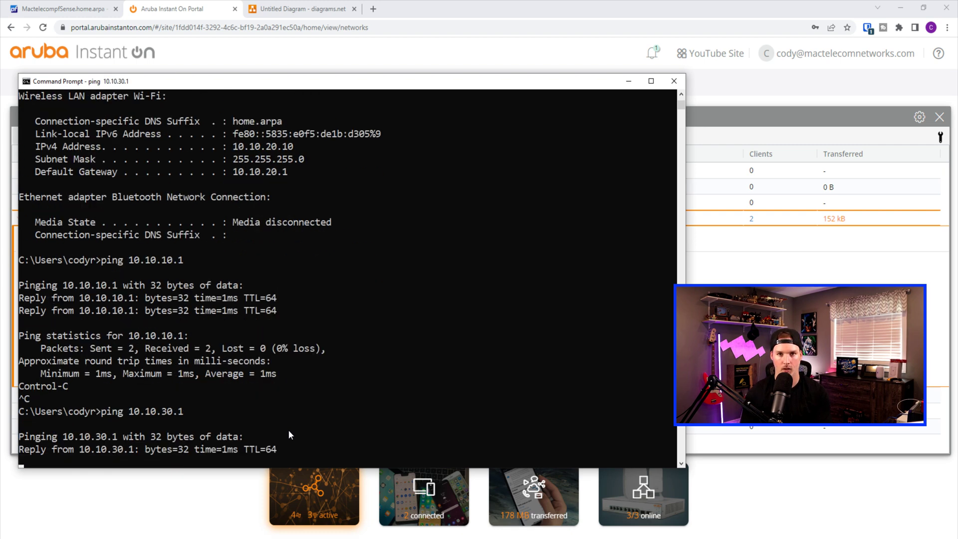
pyautogui.hotkey('ctrl', 'c')
pyautogui.hotkey('alt', 'Tab')
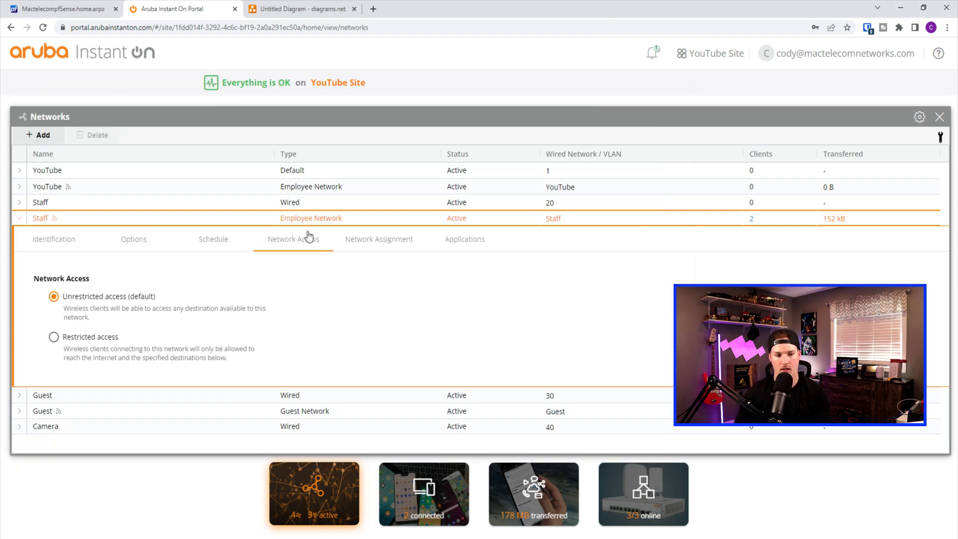
# Save Restricted access on the Staff Wi-Fi network, then confirm a continuous ping to 10.10.30.1 times out
pyautogui.click(53, 337)
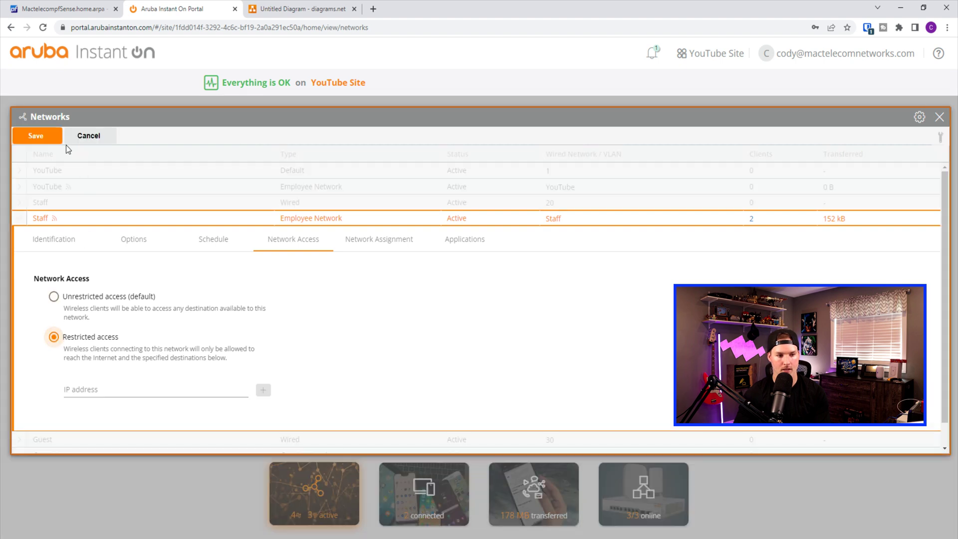
pyautogui.click(35, 135)
pyautogui.hotkey('alt', 'Tab')
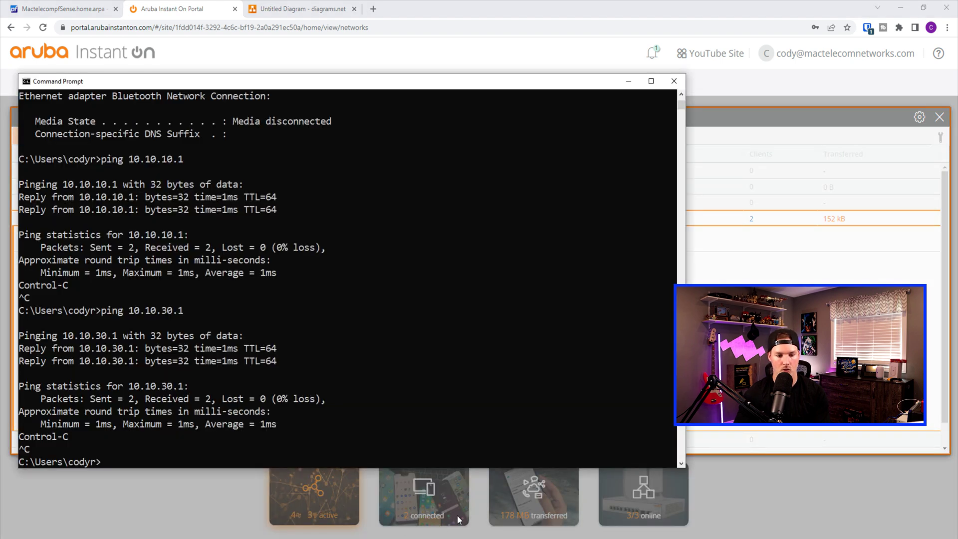
pyautogui.press('Up')
pyautogui.press('Return')
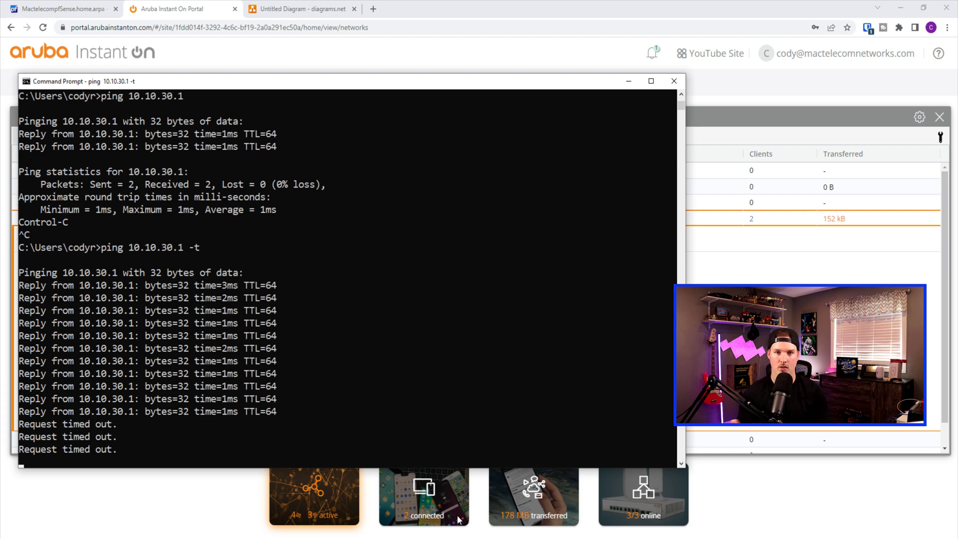
pyautogui.hotkey('ctrl', 'c')
# Run a continuous ping to 10.10.10.1 and confirm it no longer replies
pyautogui.press('Up')
pyautogui.press('Left')
pyautogui.press('Left')
pyautogui.press('Left')
pyautogui.press('Left')
pyautogui.press('Left')
pyautogui.press('Left')
pyautogui.press('Left')
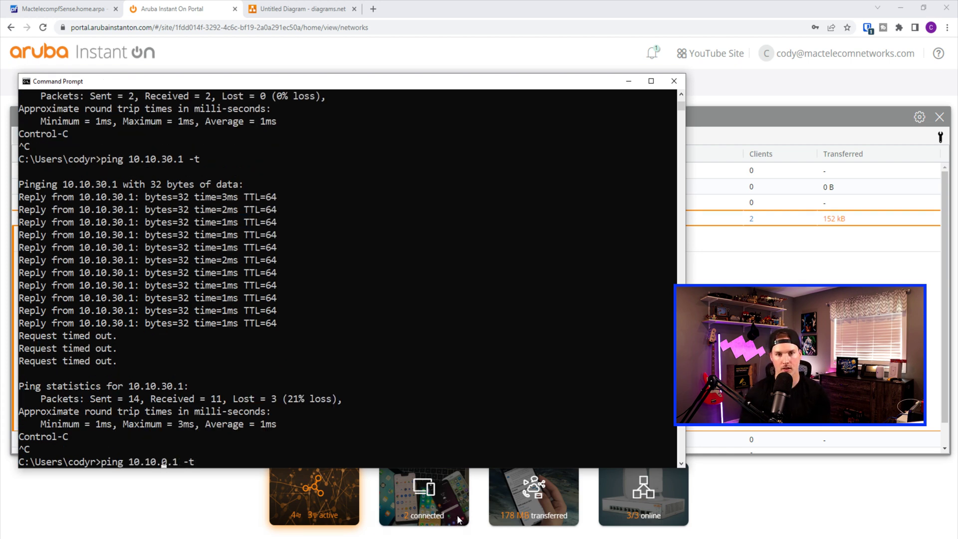
pyautogui.write('1')
pyautogui.press('Return')
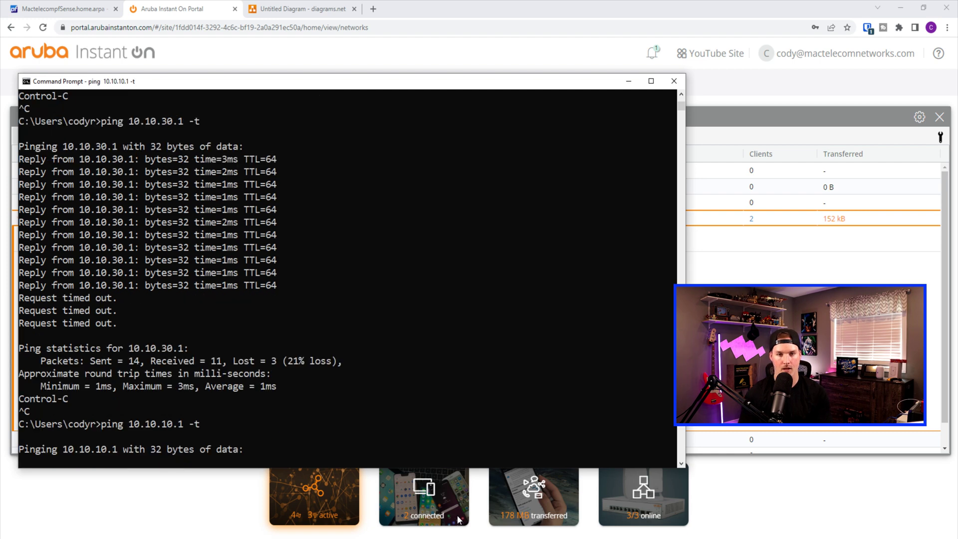
pyautogui.hotkey('ctrl', 'c')
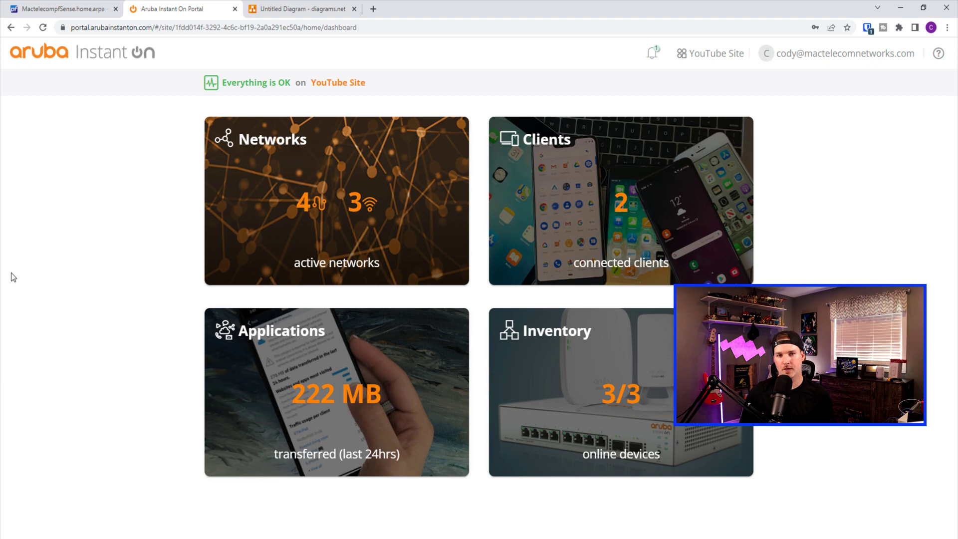
# Make top-switch port 7 untagged (U) for the wired Staff network and save
pyautogui.click(352, 195)
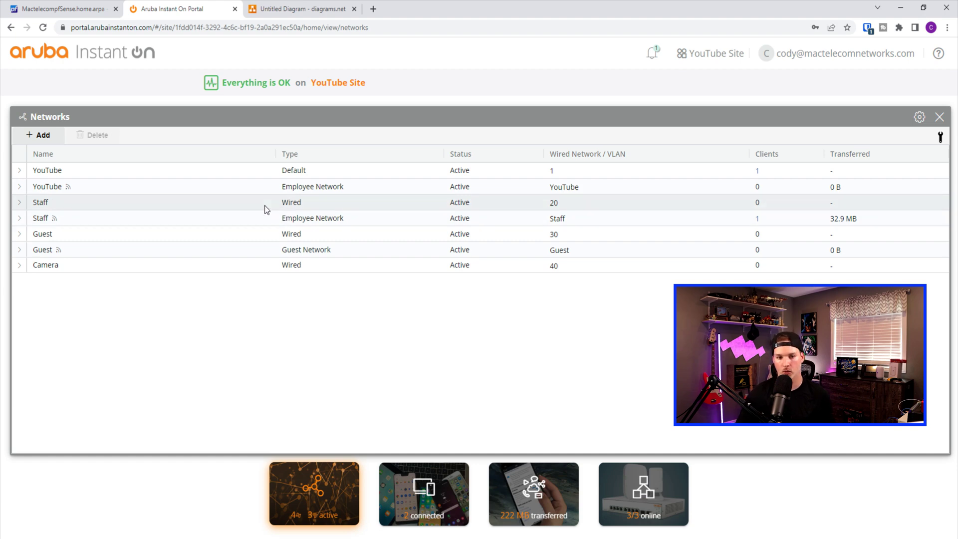
pyautogui.click(20, 203)
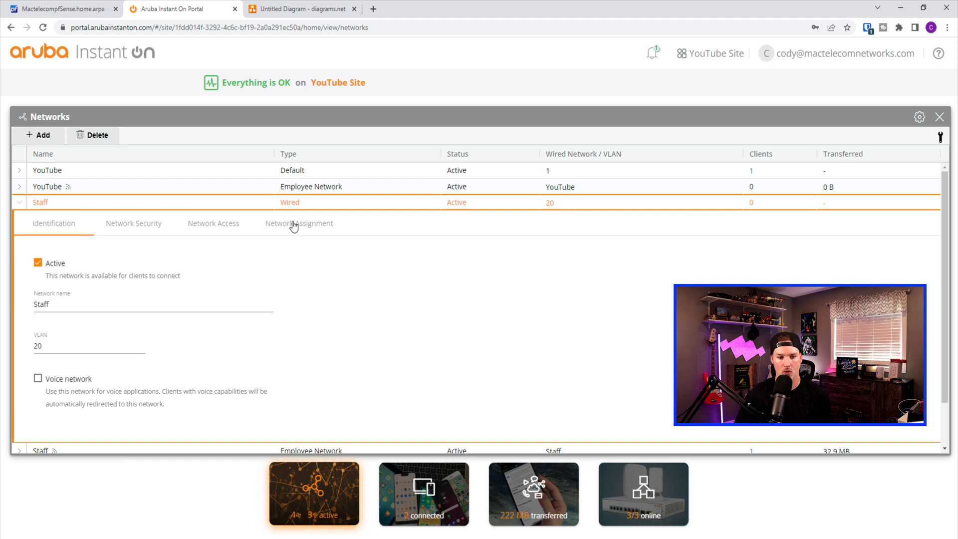
pyautogui.click(293, 225)
pyautogui.scroll(-2, 329, 307)
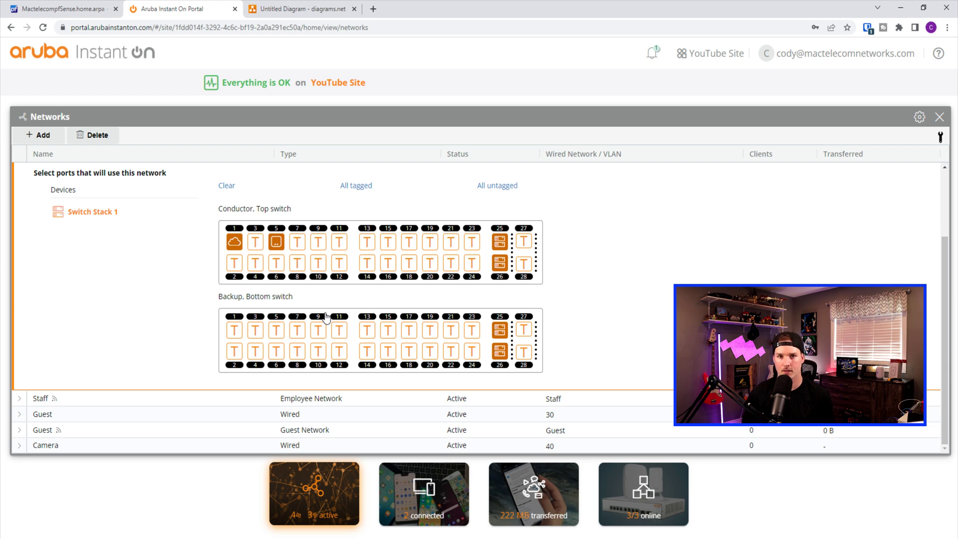
pyautogui.click(295, 234)
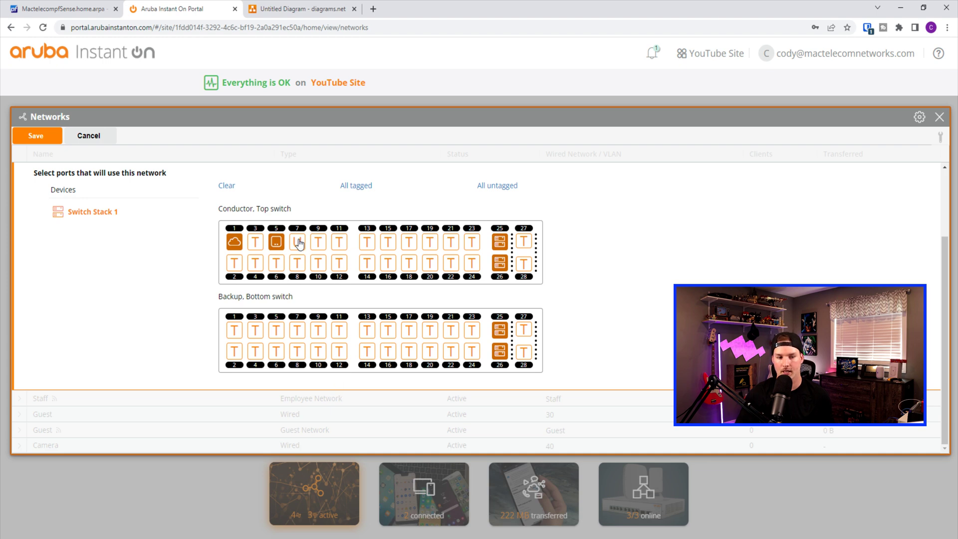
pyautogui.click(50, 139)
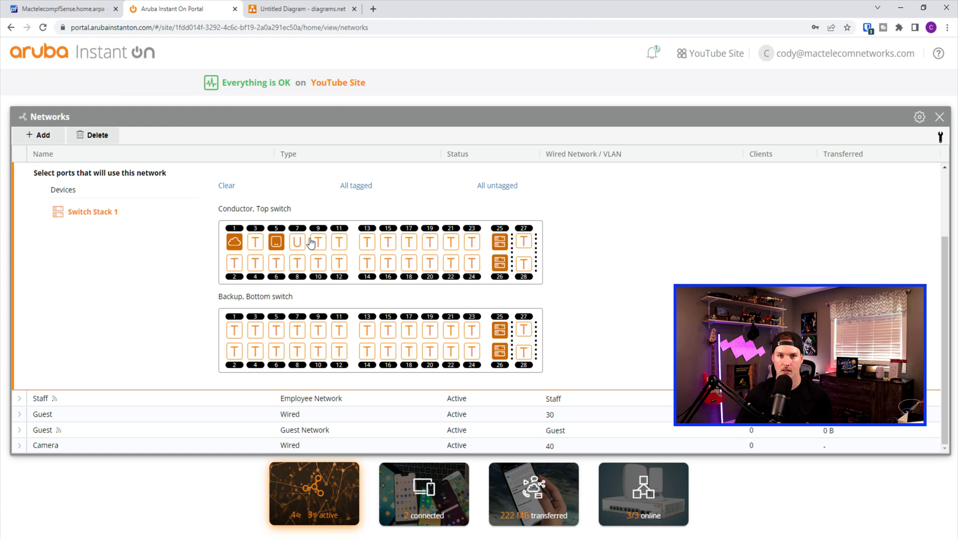
pyautogui.hotkey('alt', 'Tab')
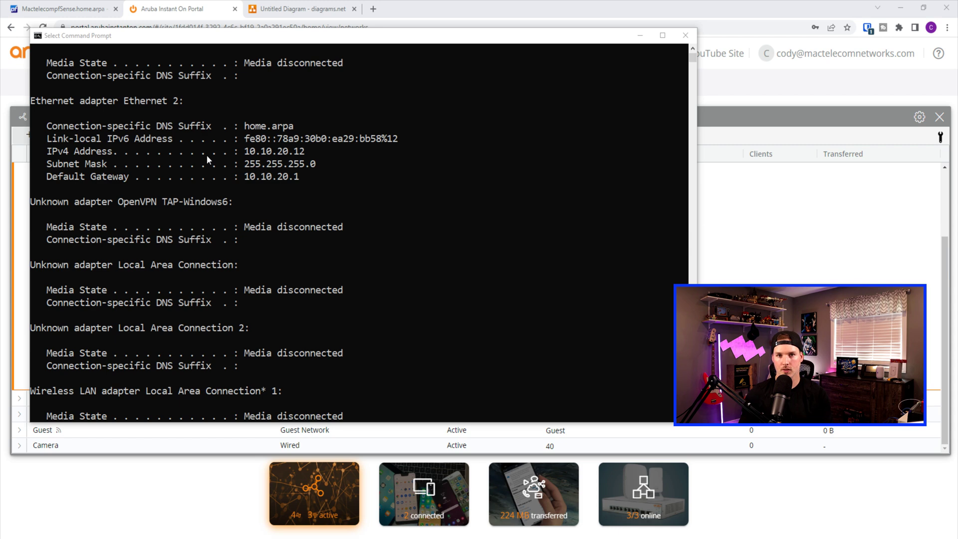
# Check that Ethernet 2 shows 10.10.20.12 in Command Prompt, then close the window
pyautogui.click(245, 152)
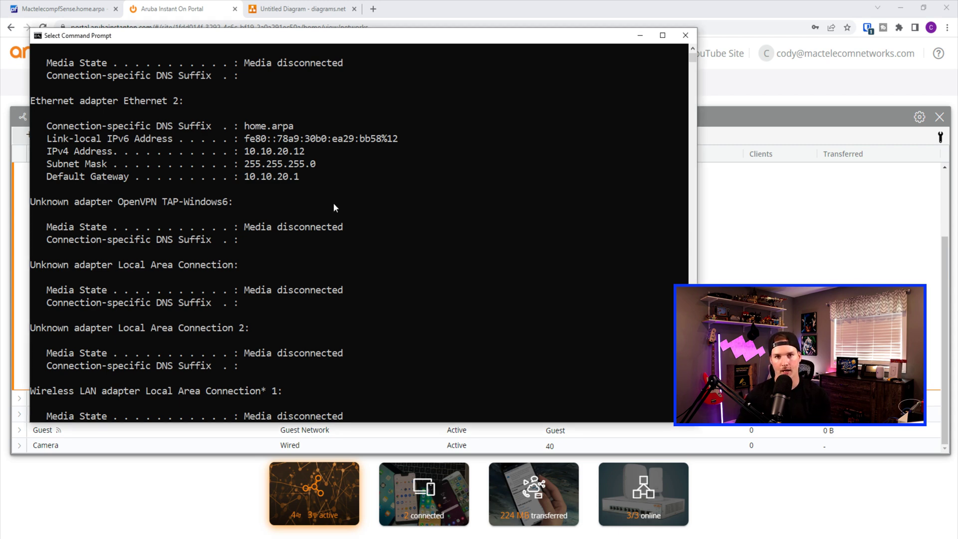
pyautogui.hotkey('alt', 'Tab')
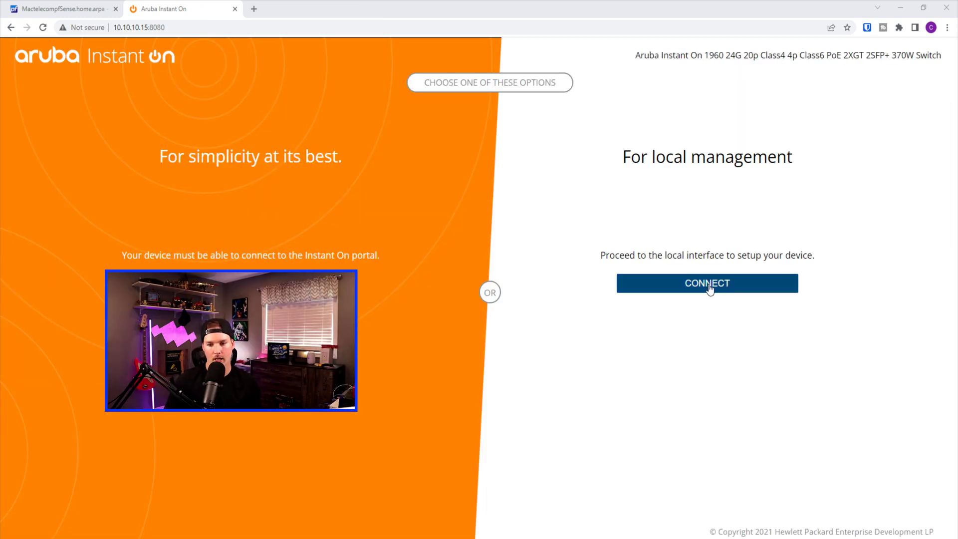
# Enter the switch's local management and log in with the default admin credentials
pyautogui.click(708, 288)
pyautogui.click(406, 287)
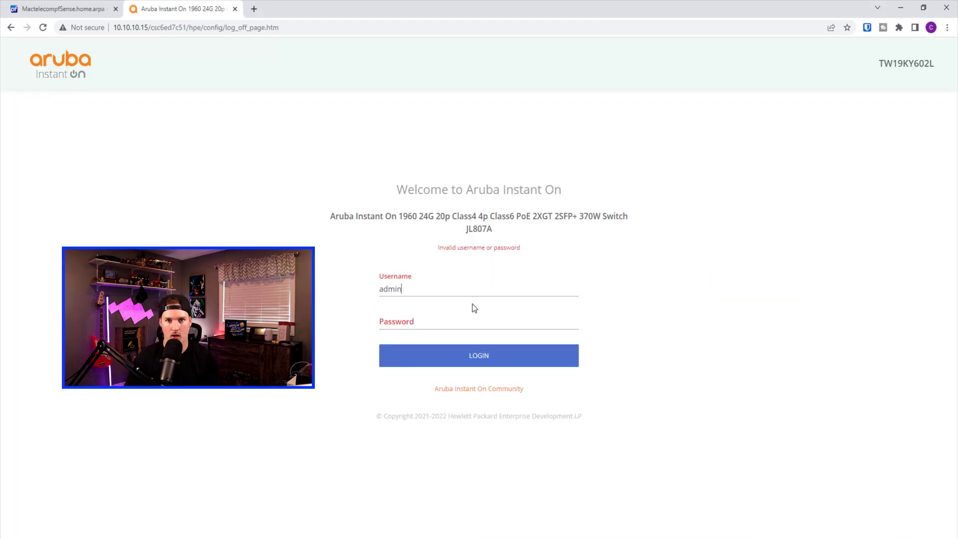
pyautogui.click(498, 358)
# Replace the default login with a new admin username and password
pyautogui.click(351, 287)
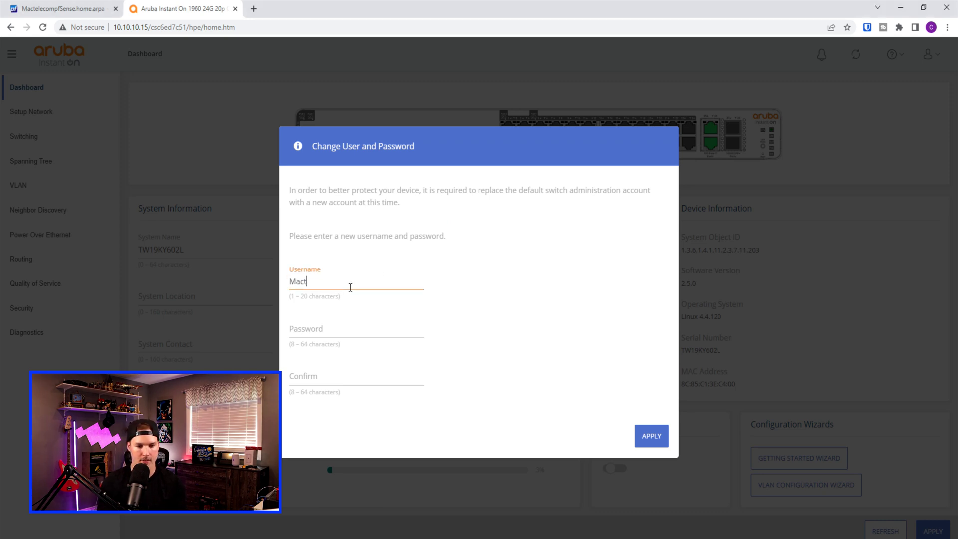
pyautogui.press('Tab')
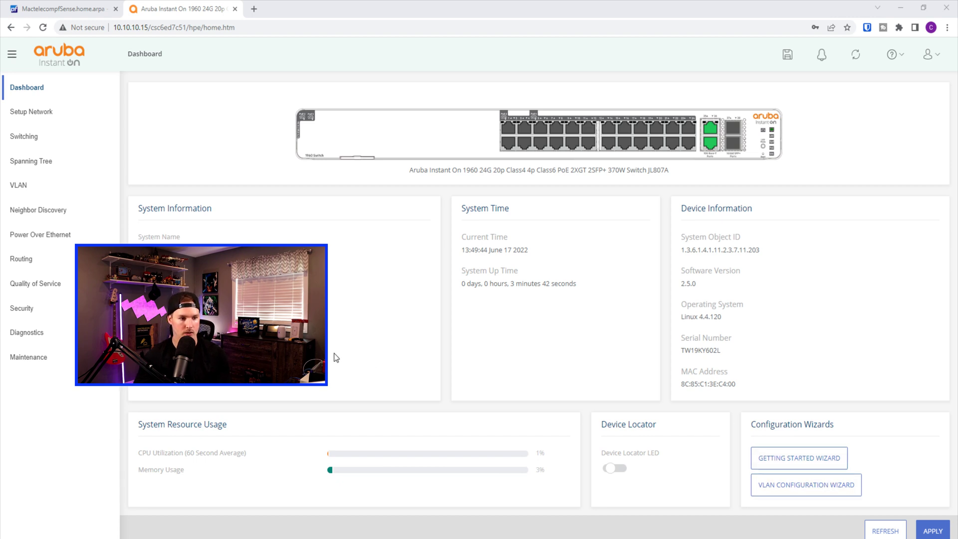
# Browse the Setup Network, Switching, Spanning Tree, PoE and Neighbor Discovery pages, then view the Amazon listing
pyautogui.click(62, 116)
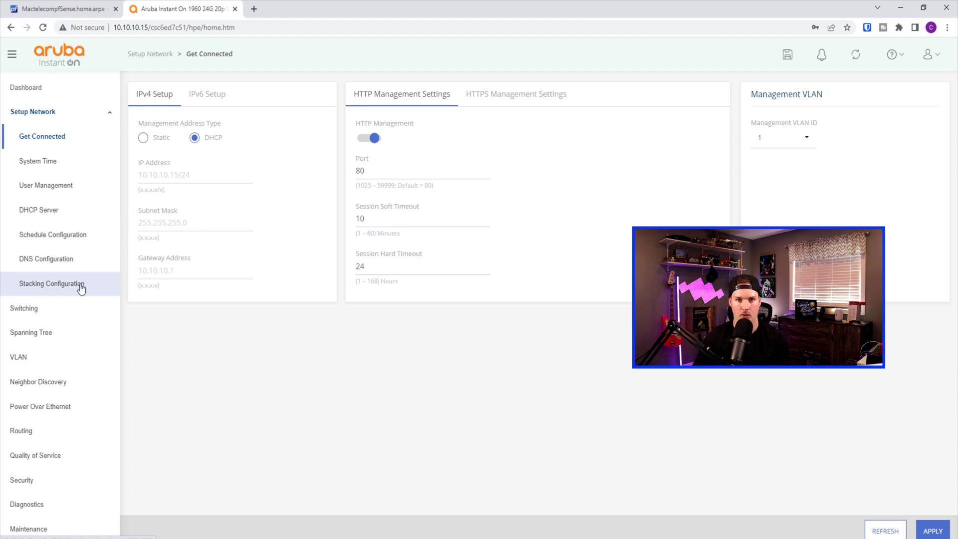
pyautogui.click(77, 308)
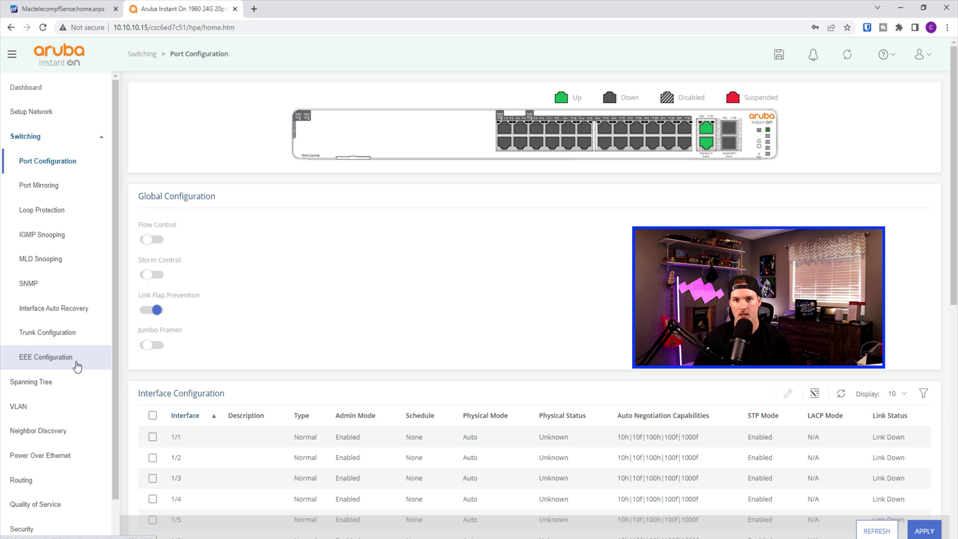
pyautogui.click(70, 382)
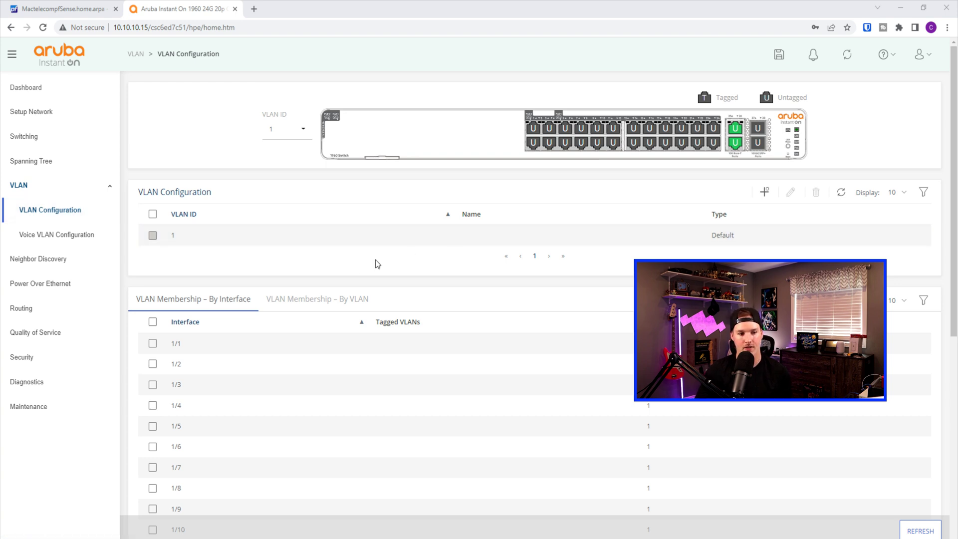
pyautogui.click(64, 282)
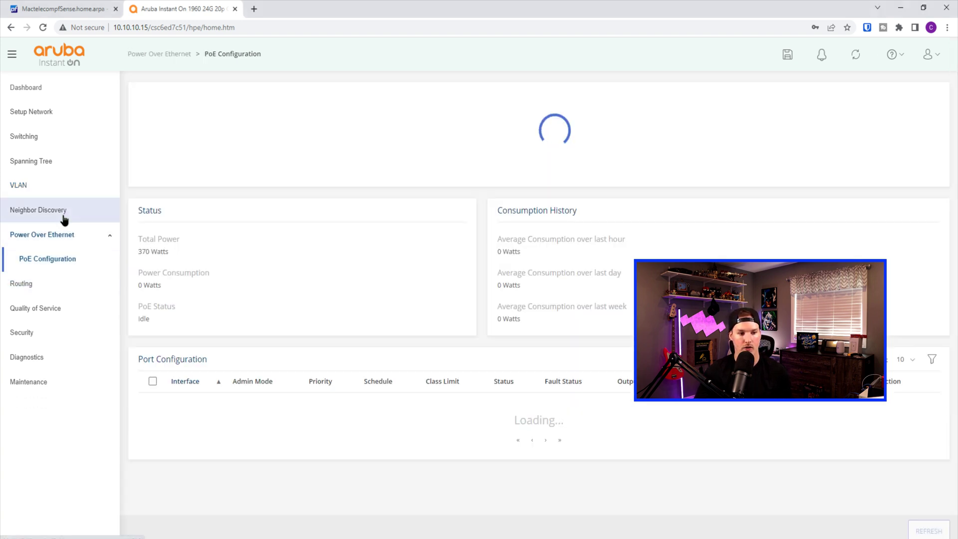
pyautogui.click(70, 215)
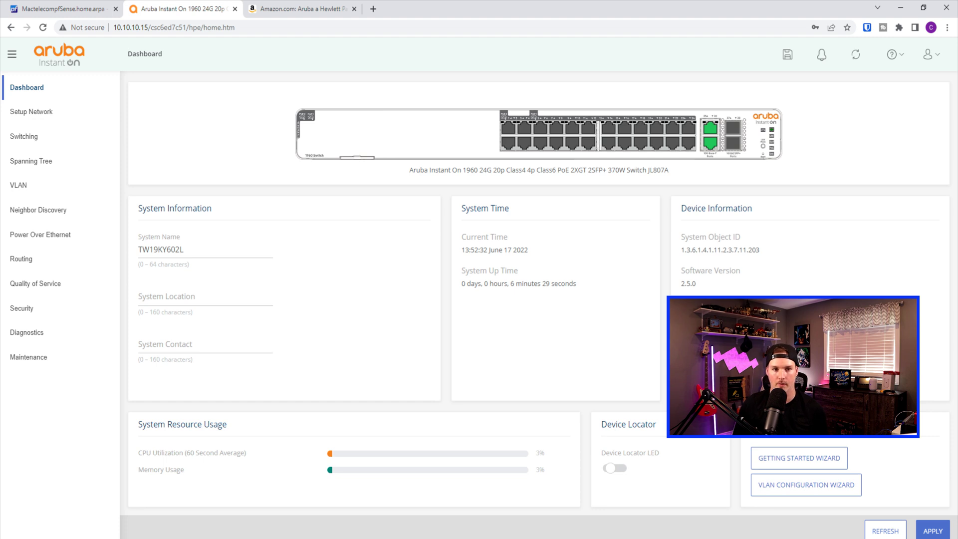
pyautogui.click(327, 10)
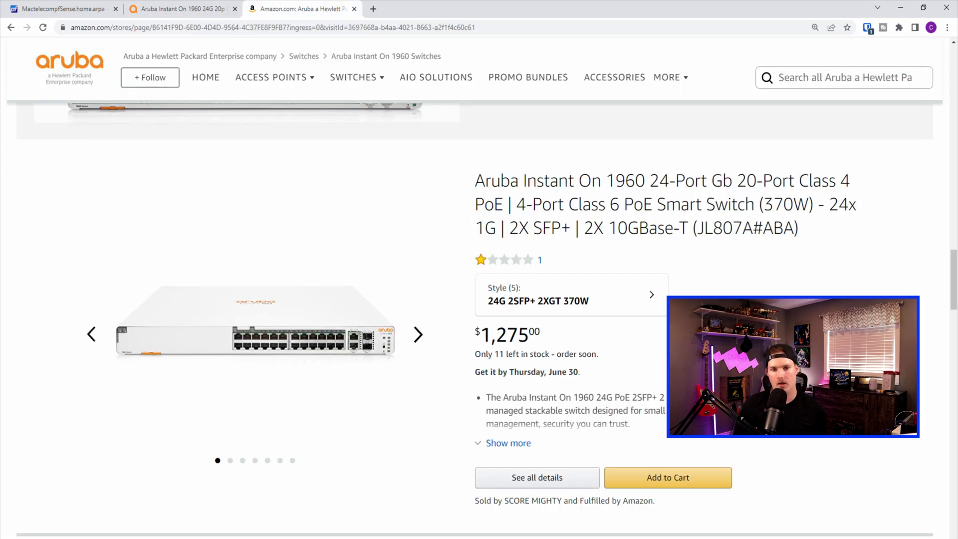